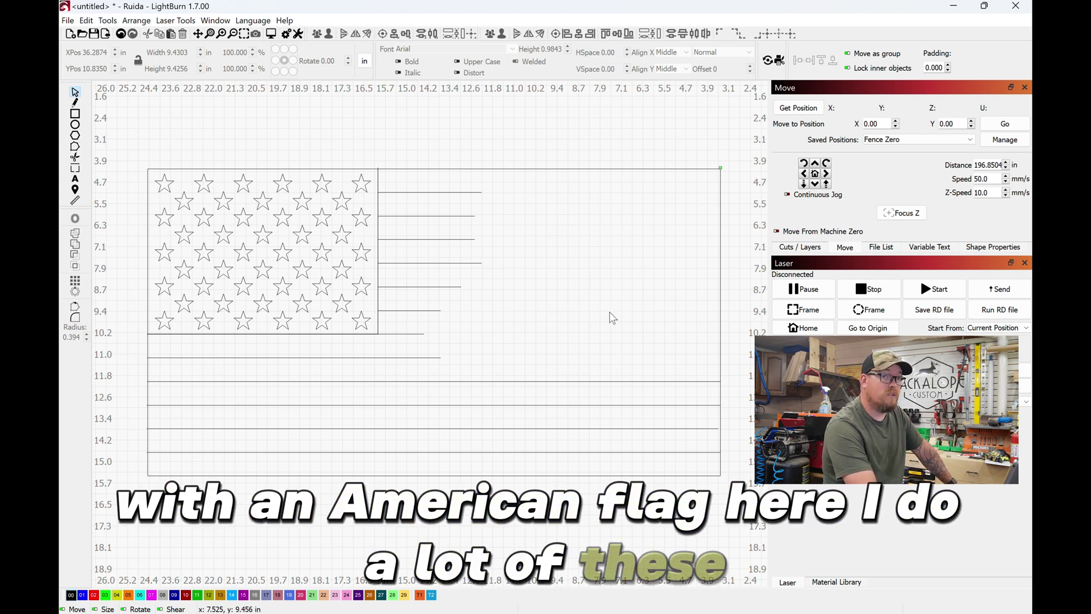
Step: Select the short stripe line just beneath the star field
left_click(441, 357)
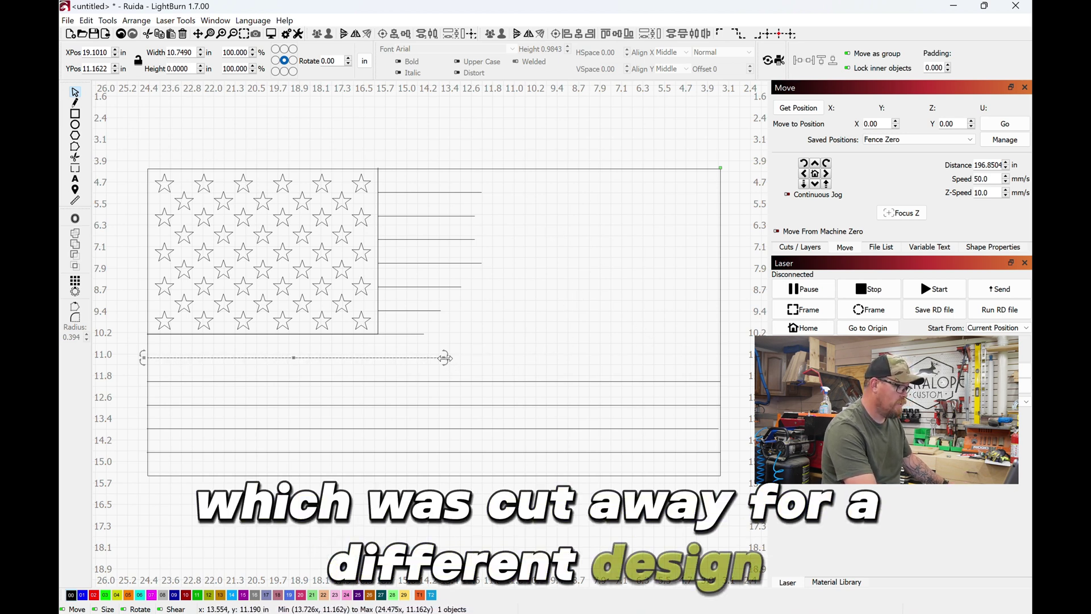
Step: Stretch the short stripe past the flag's right border, then trim the overhang flush with the border
left_click_drag(446, 358, 526, 359)
left_click_drag(727, 358, 737, 358)
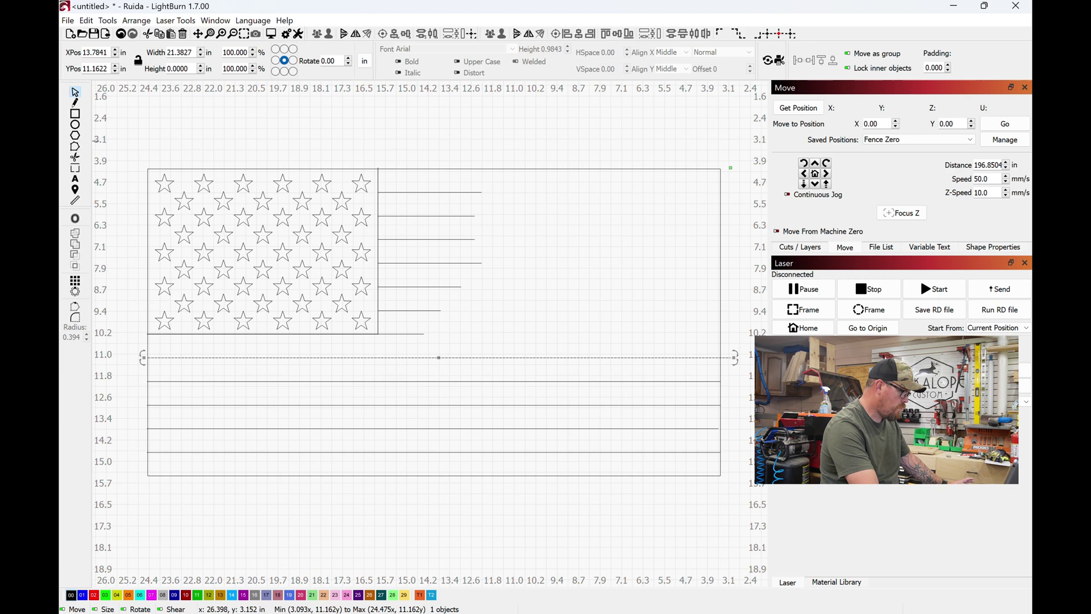
left_click(77, 157)
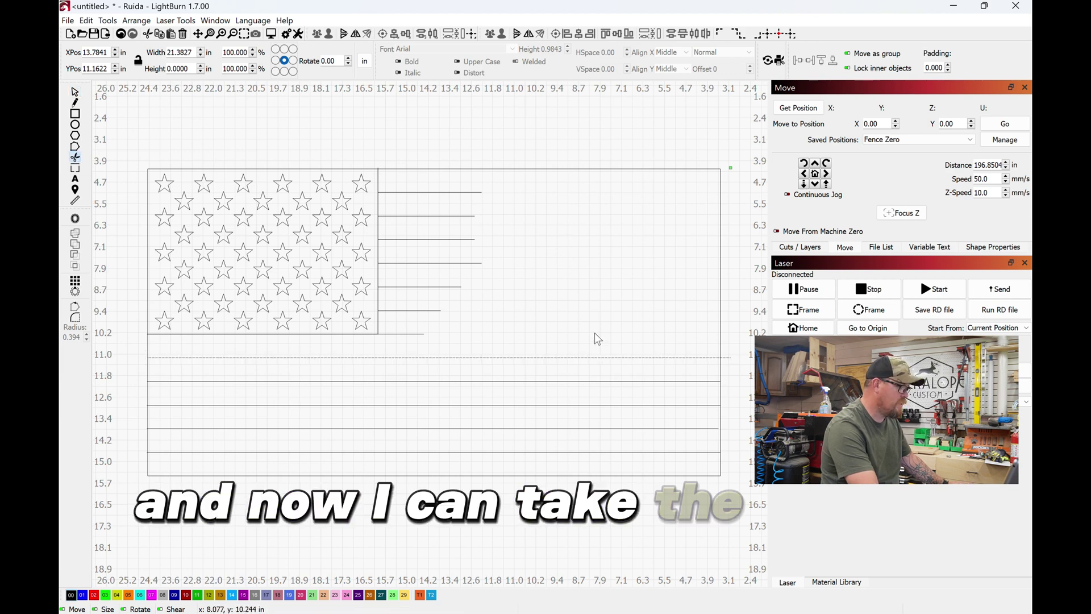
scroll(714, 366, "up", 6)
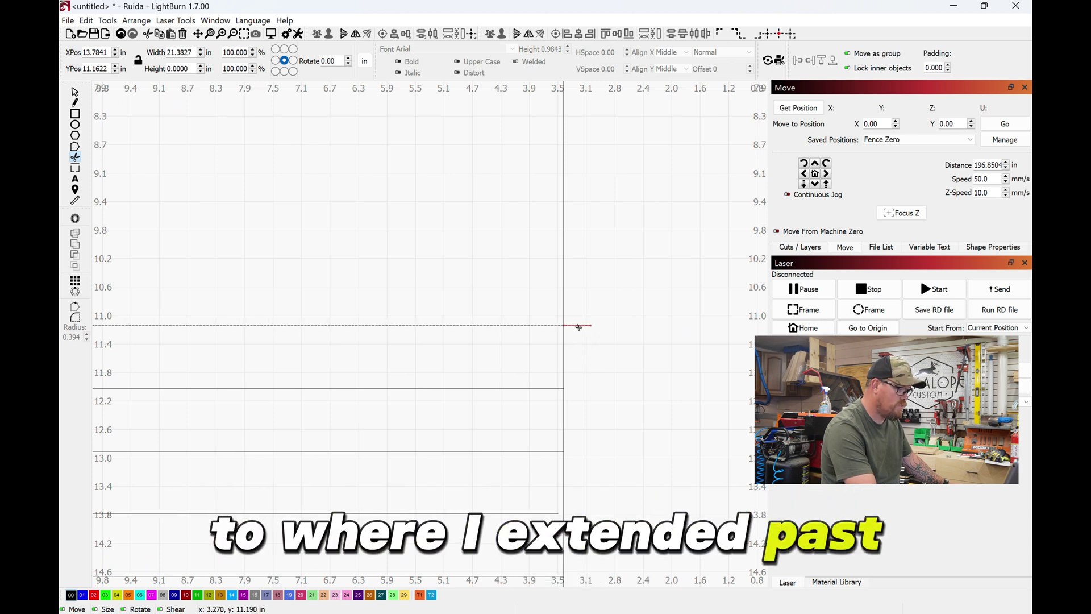
left_click(579, 325)
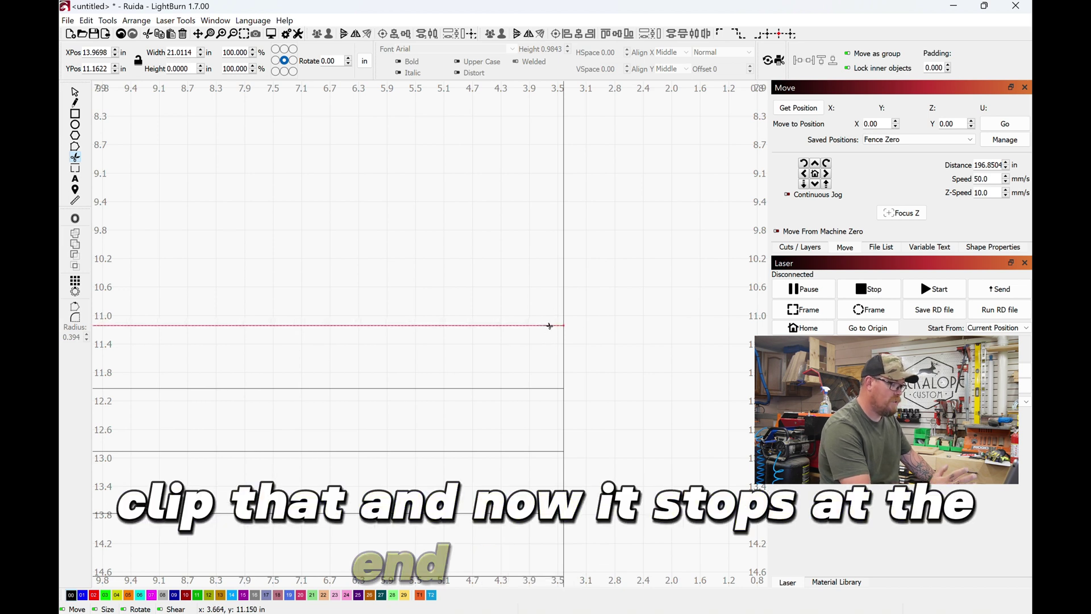
scroll(562, 307, "down", 3)
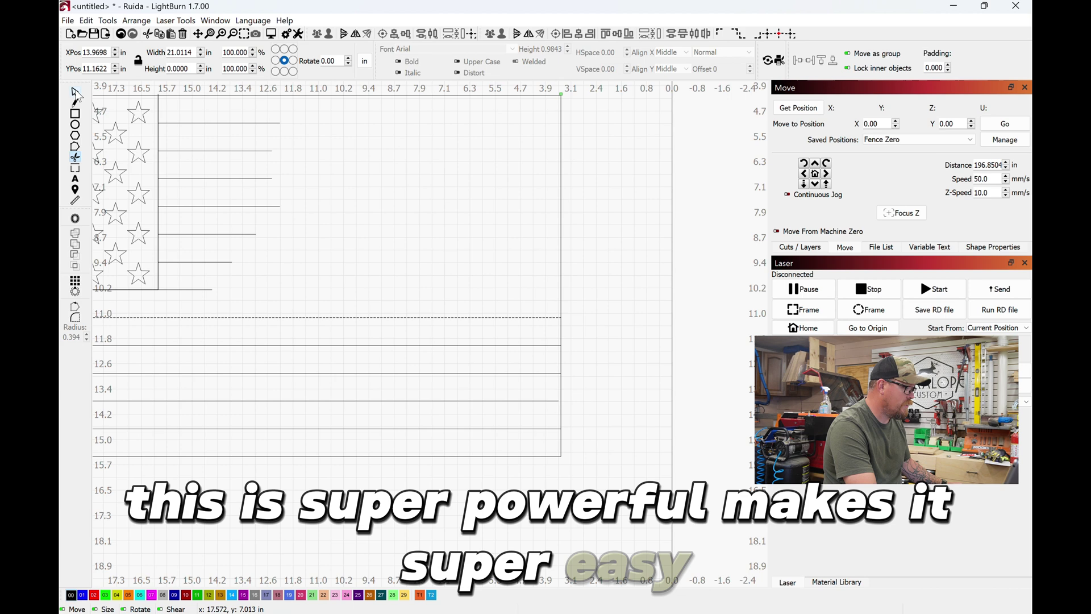
left_click(214, 293)
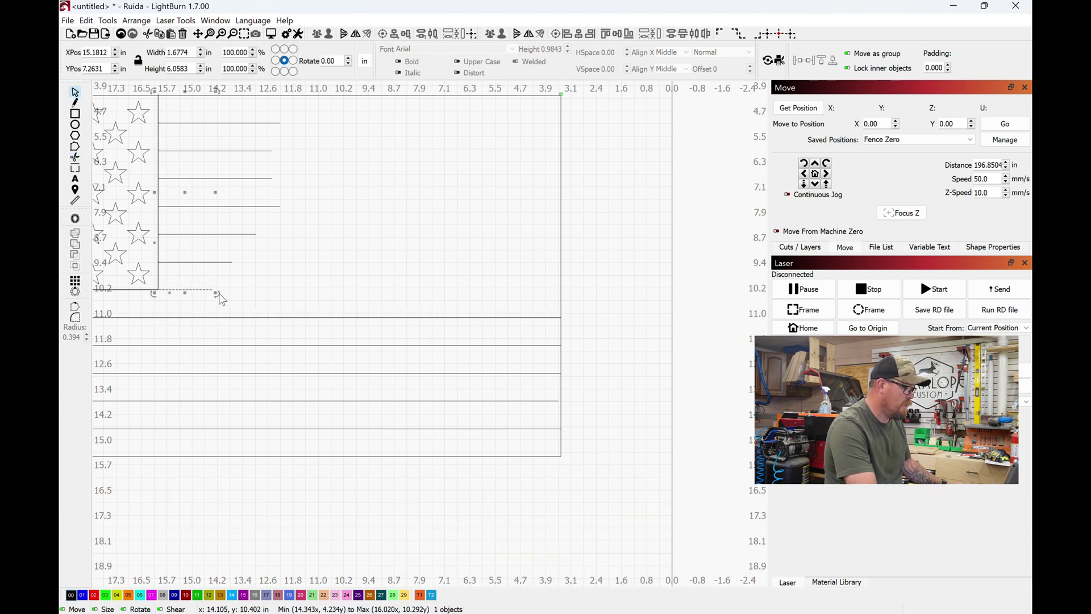
Step: Stretch the stripe along the bottom of the star field out to the flag's right edge
left_click(159, 291)
scroll(159, 291, "up", 2)
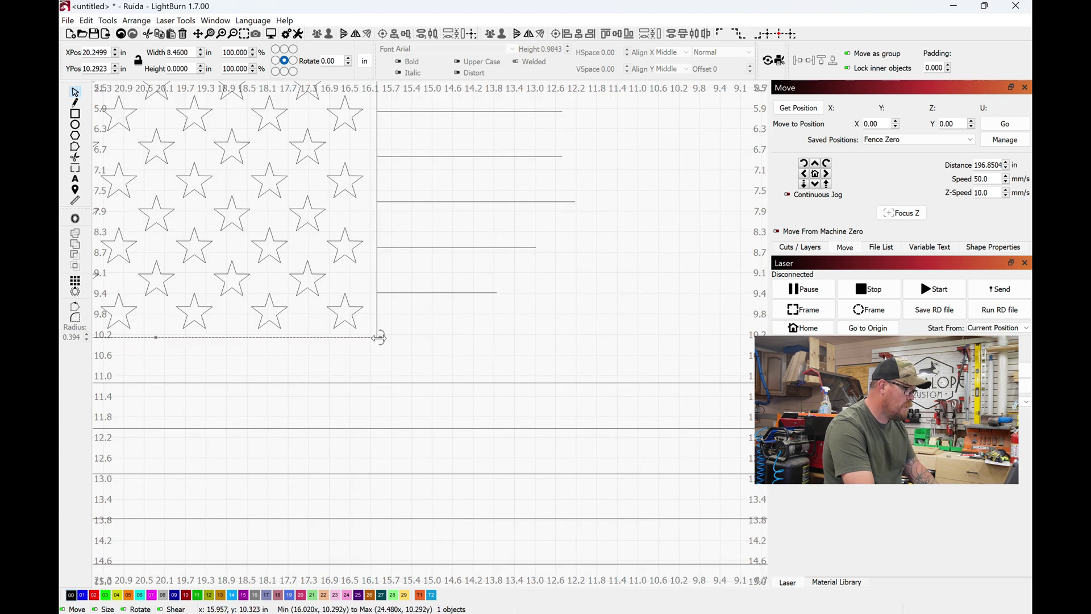
left_click_drag(481, 346, 680, 334)
scroll(676, 338, "down", 3)
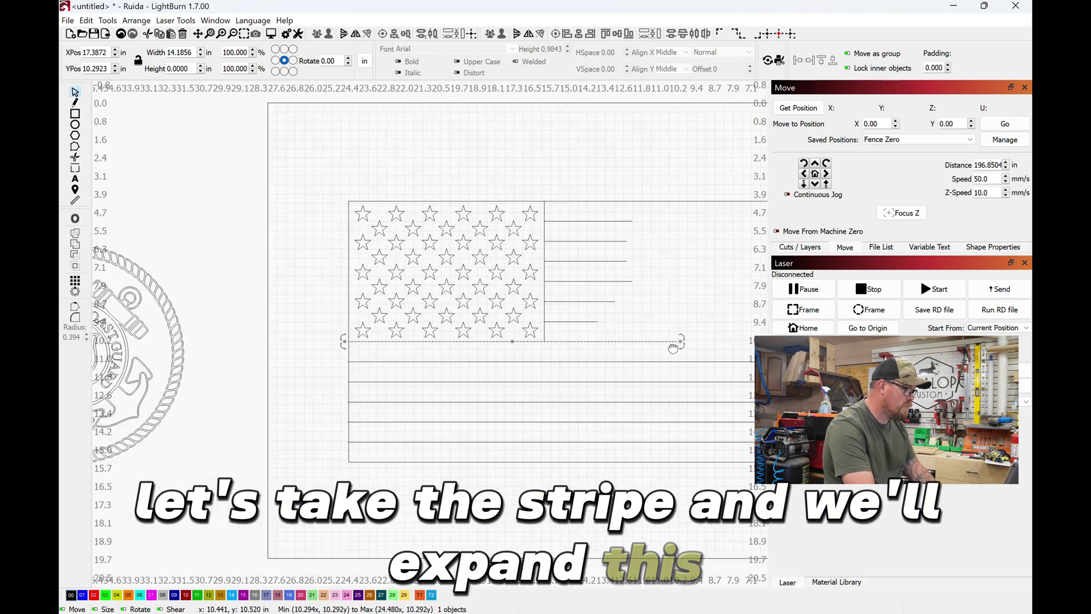
left_click_drag(476, 340, 634, 339)
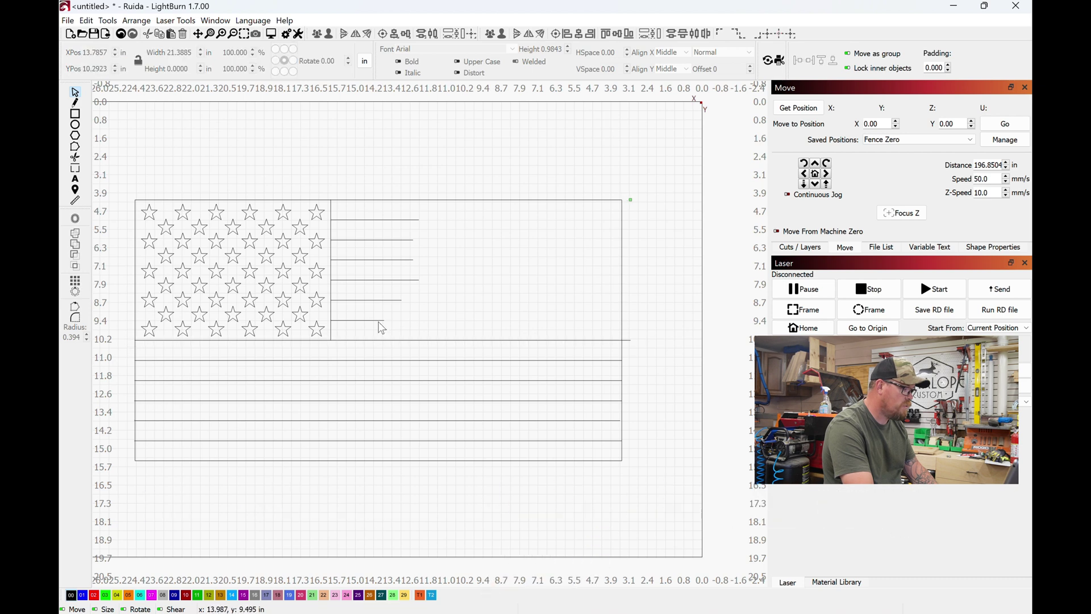
Step: Stretch the five short stripes beside the star field past the flag's right border
left_click(379, 320)
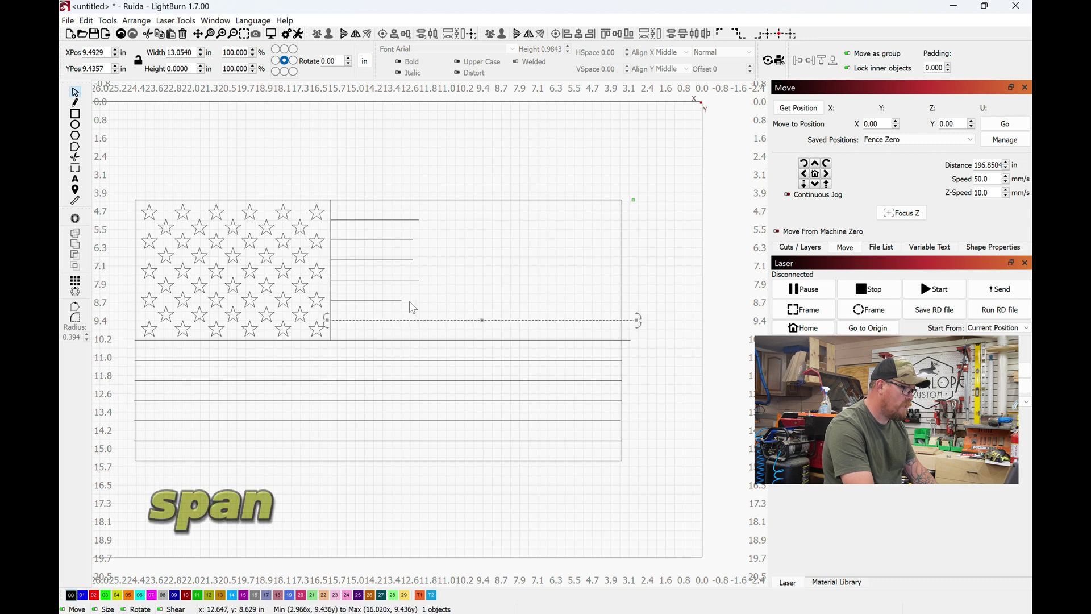
left_click_drag(448, 310, 374, 214)
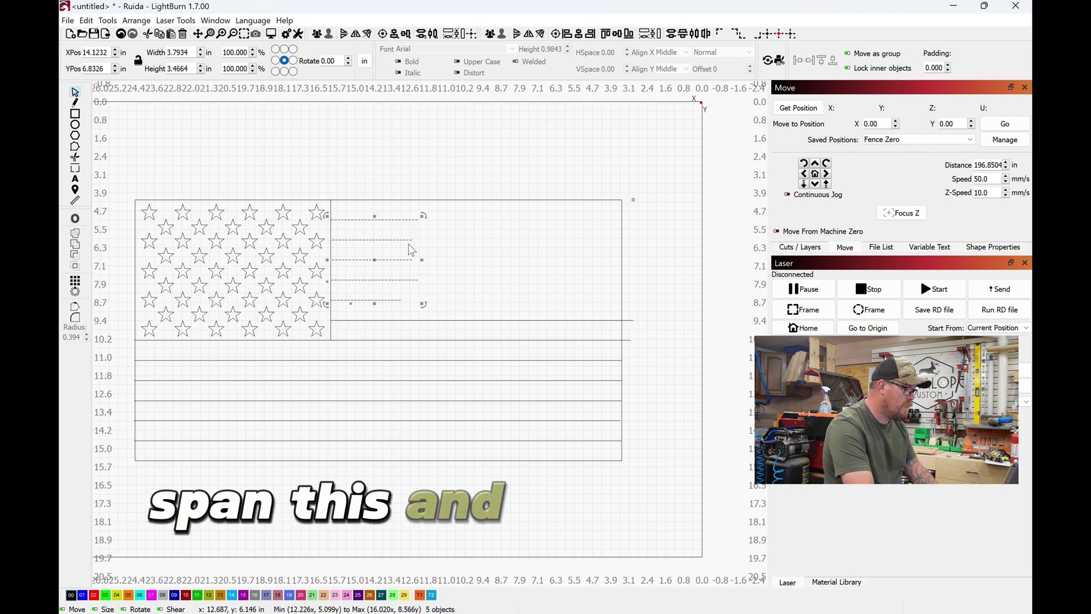
left_click_drag(422, 260, 722, 259)
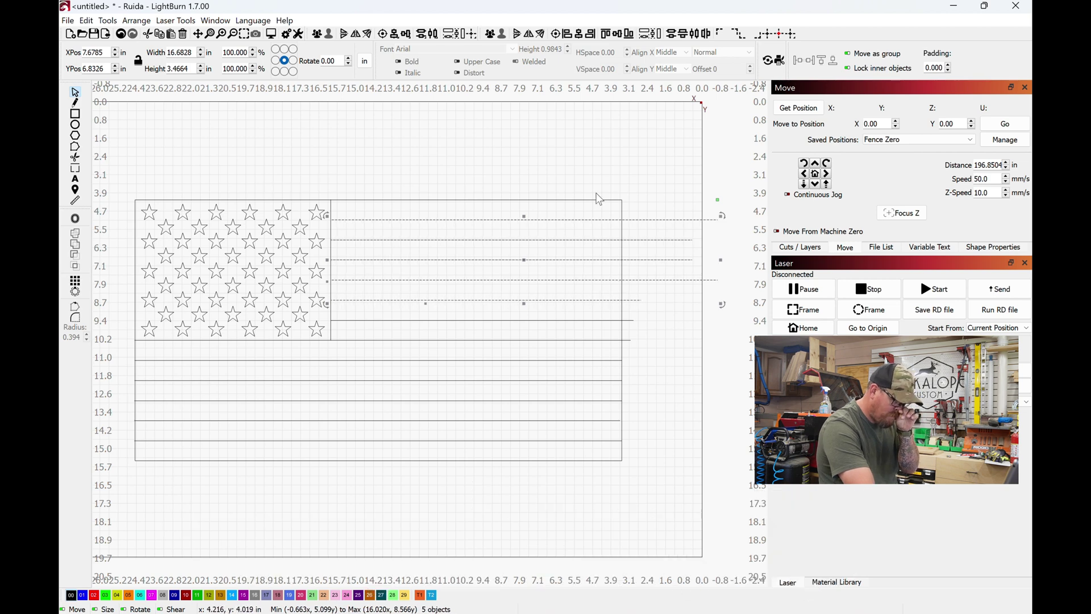
left_click(652, 196)
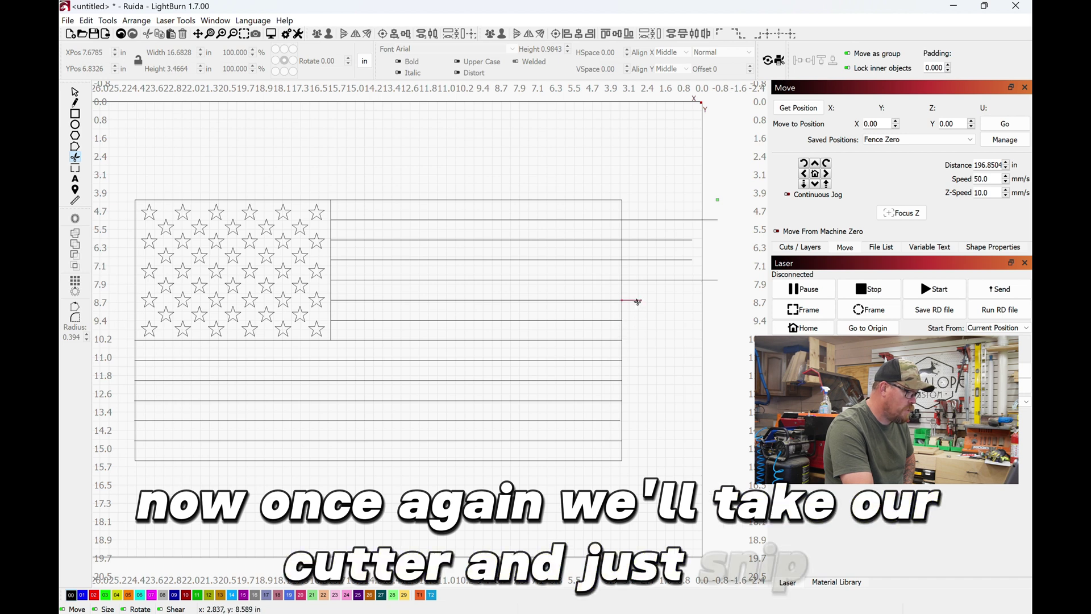
Step: Trim two stripe overhangs flush with the flag's right border
left_click(641, 280)
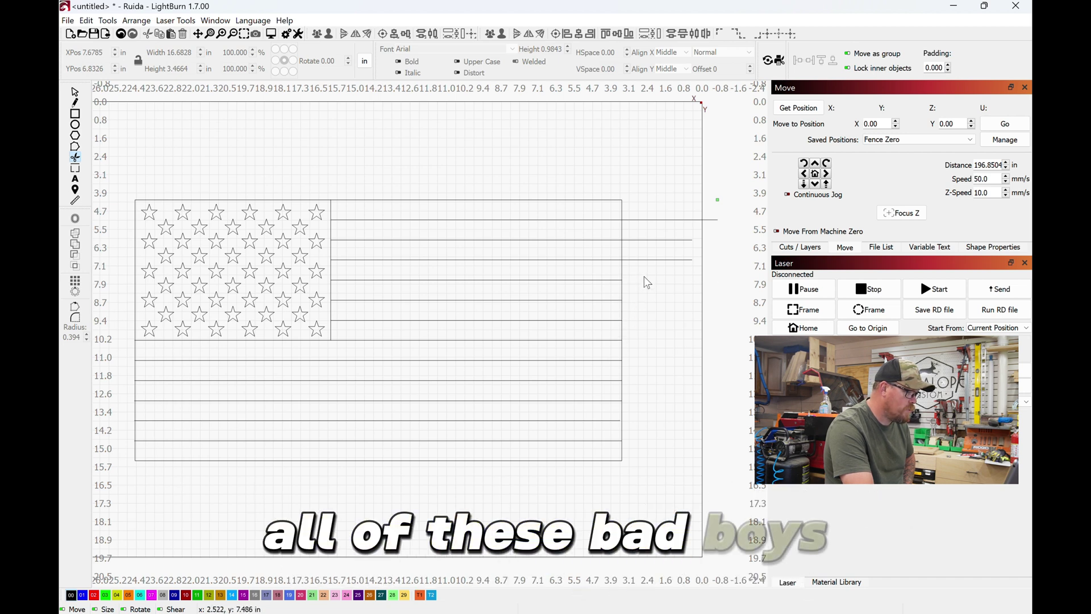
left_click(647, 261)
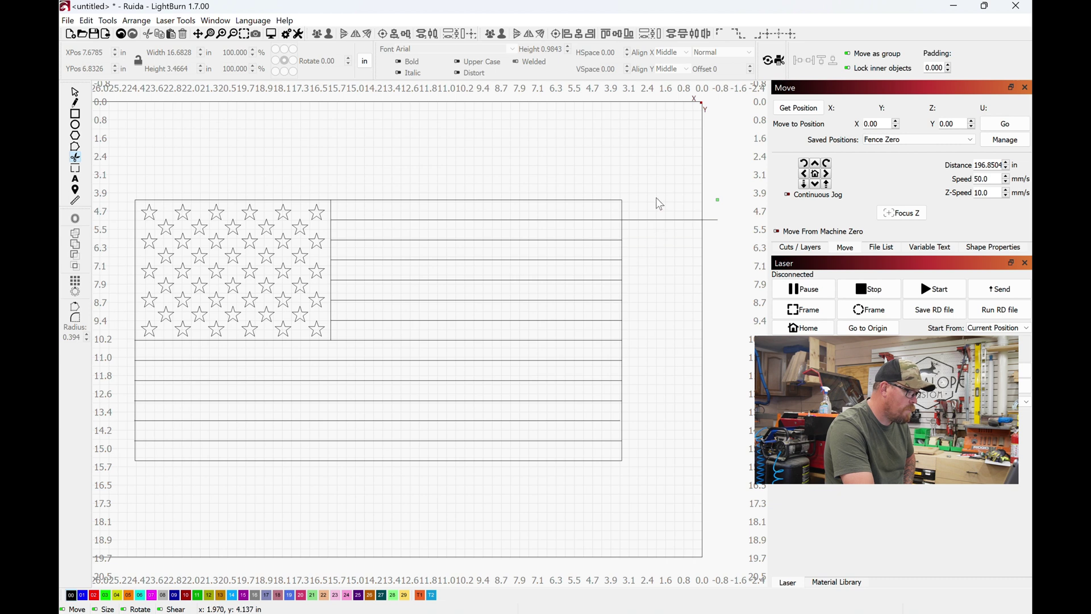
scroll(627, 448, "up", 10)
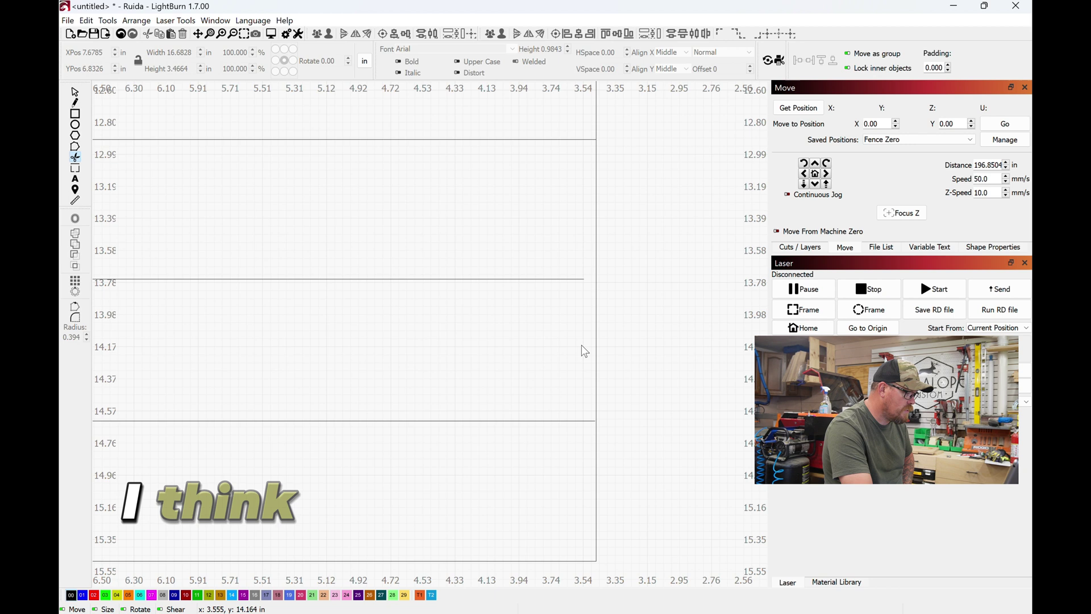
scroll(579, 353, "down", 2)
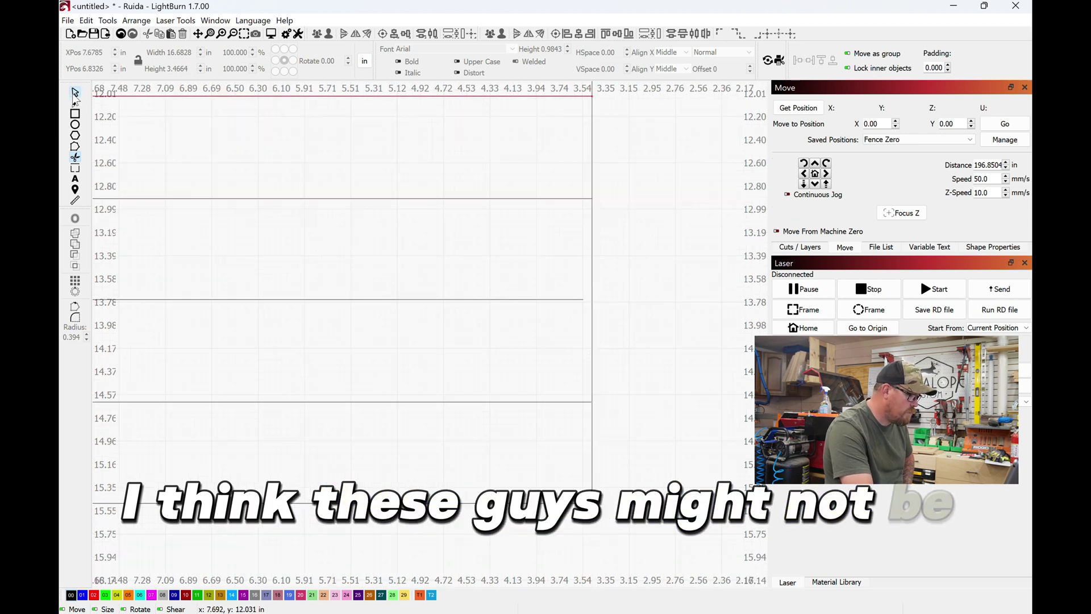
Step: Extend a lower stripe that falls short past the flag's right border
left_click(592, 402)
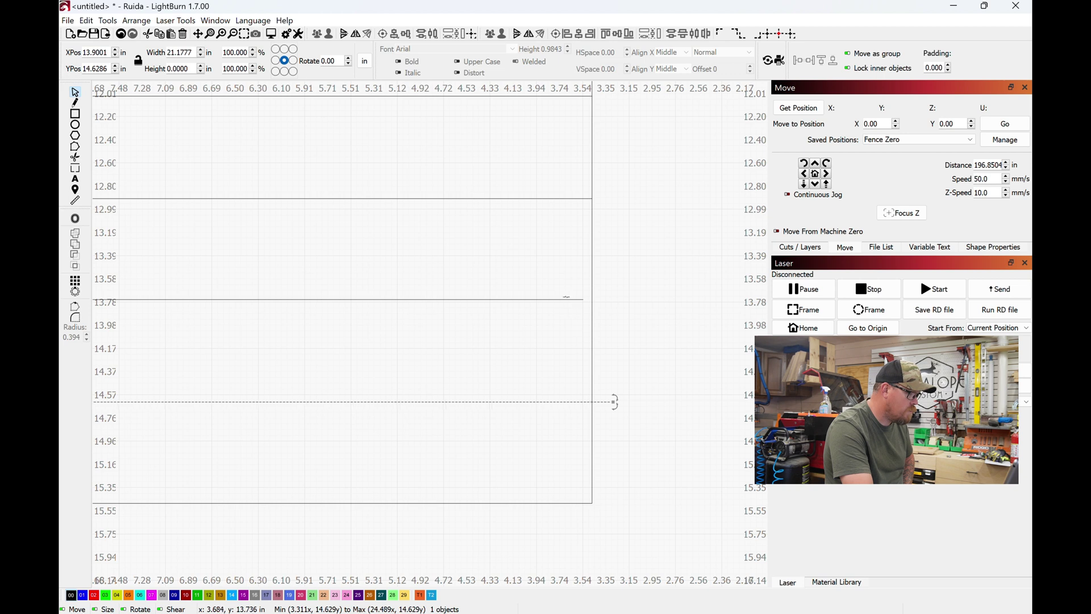
left_click(570, 299)
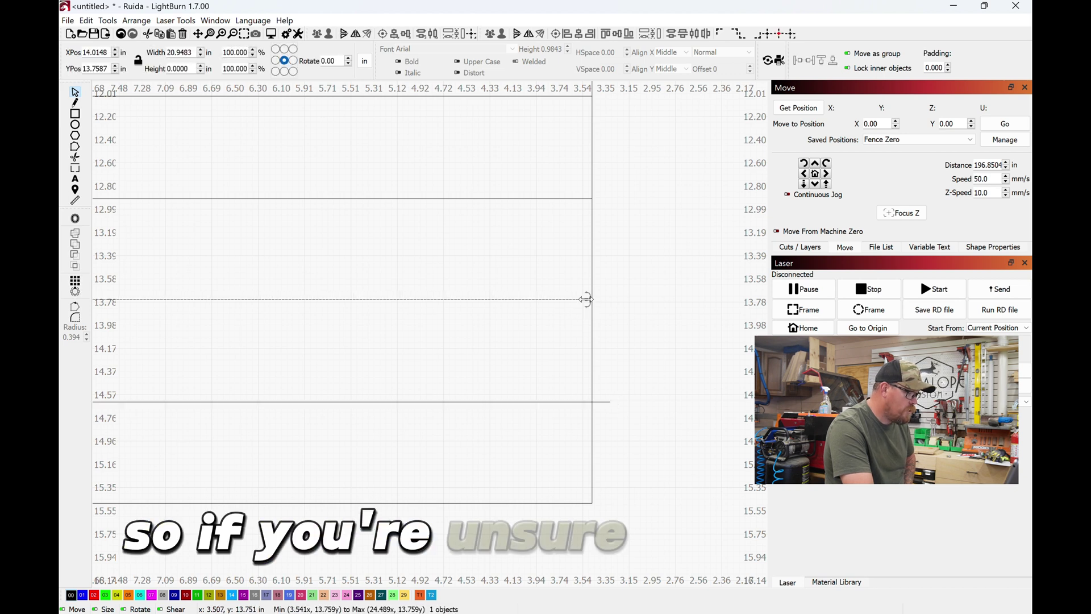
left_click_drag(586, 300, 656, 299)
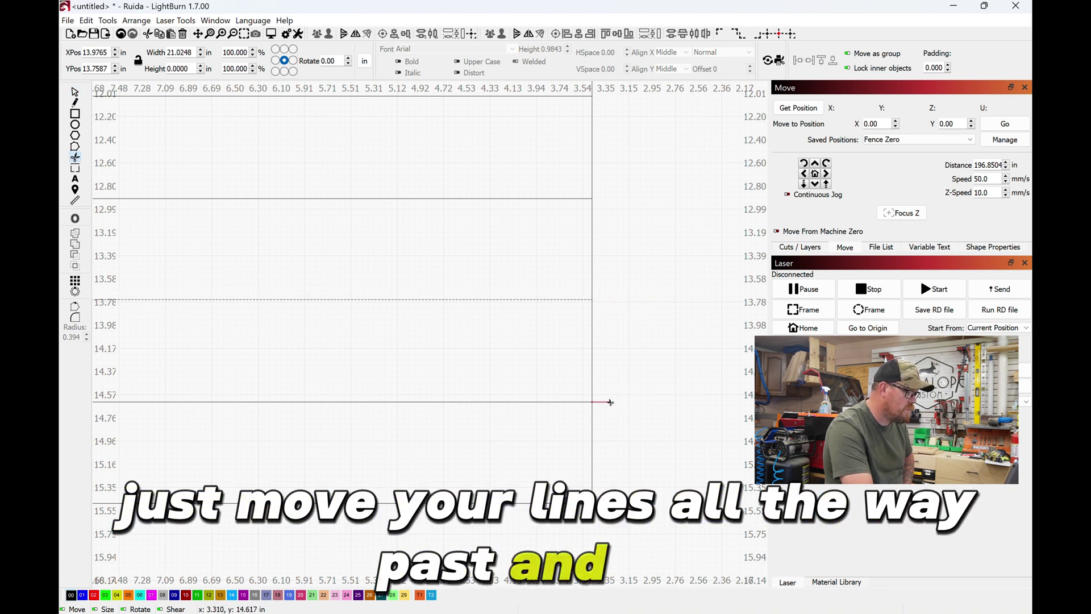
scroll(609, 403, "down", 6)
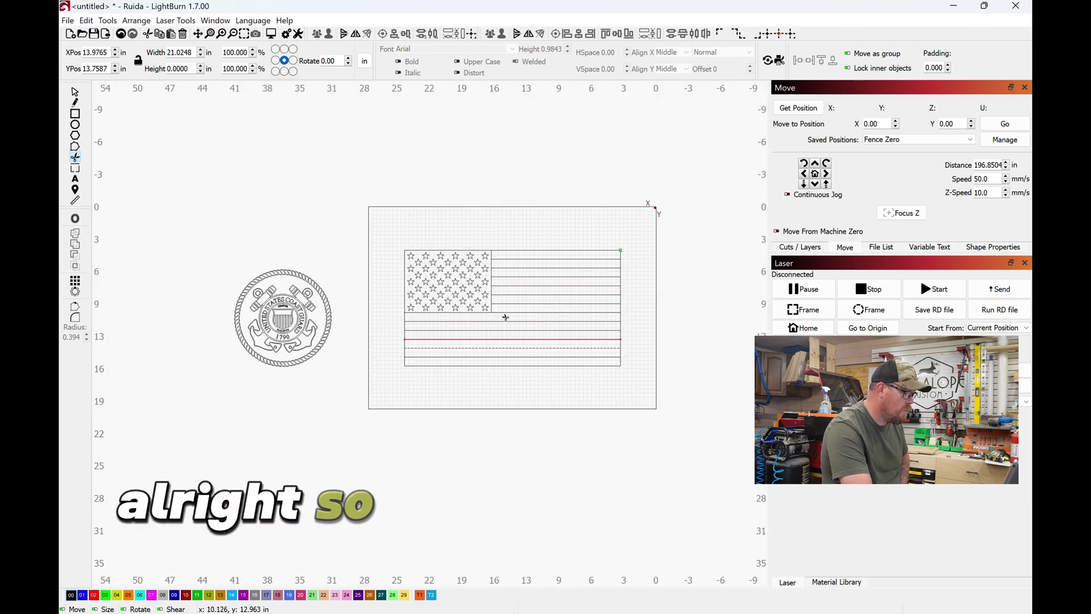
Step: Show the Cuts / Layers list and select the Coast Guard seal
left_click(76, 95)
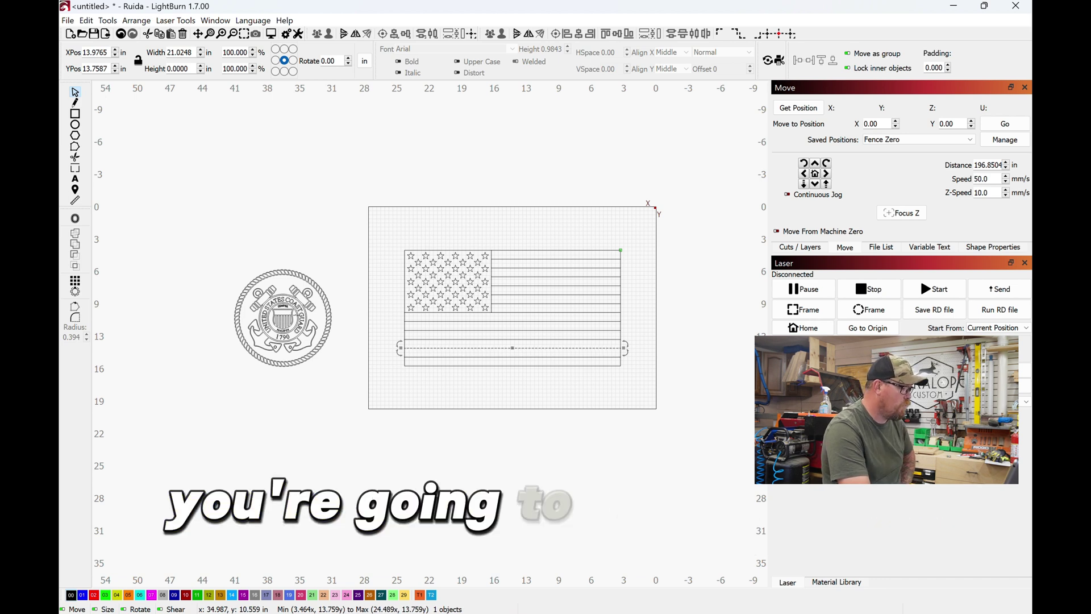
left_click(821, 248)
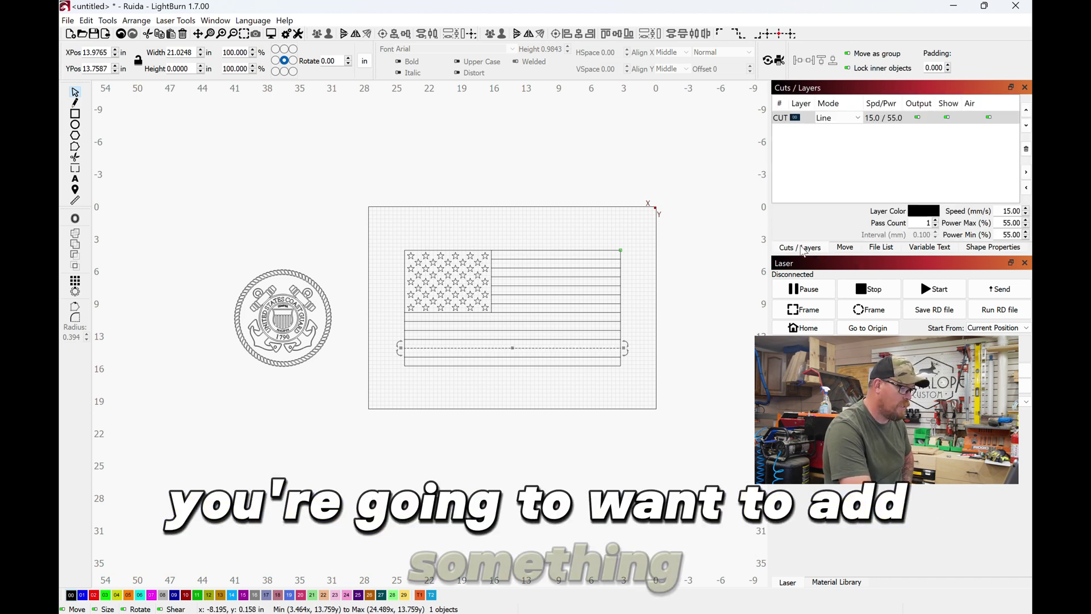
left_click(316, 354)
scroll(328, 303, "up", 3)
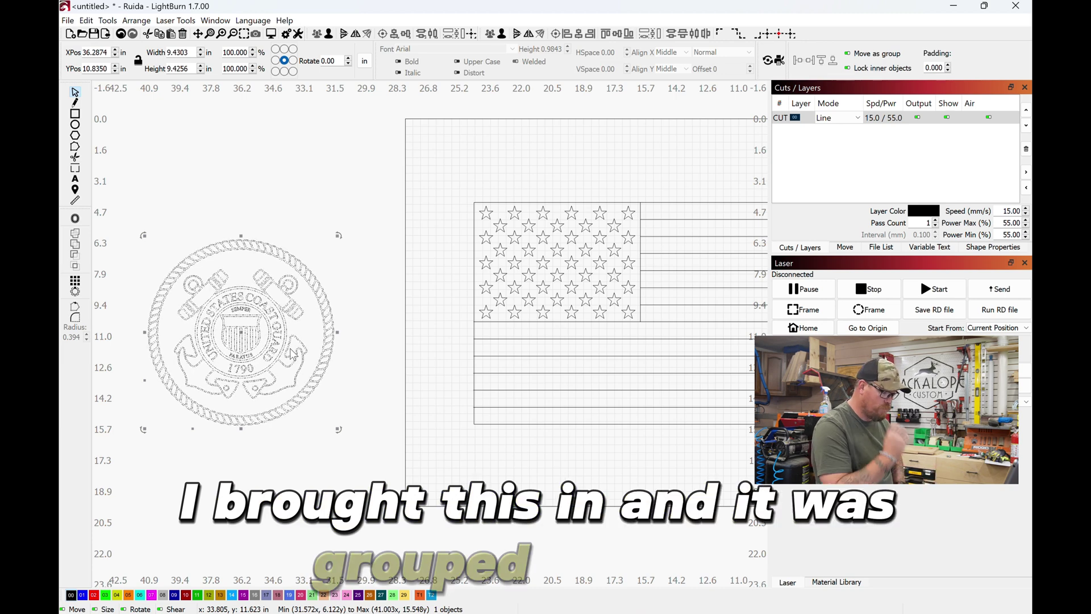
Step: Ungroup the seal and put all its pieces on the red 02 fill layer
key("ctrl+u")
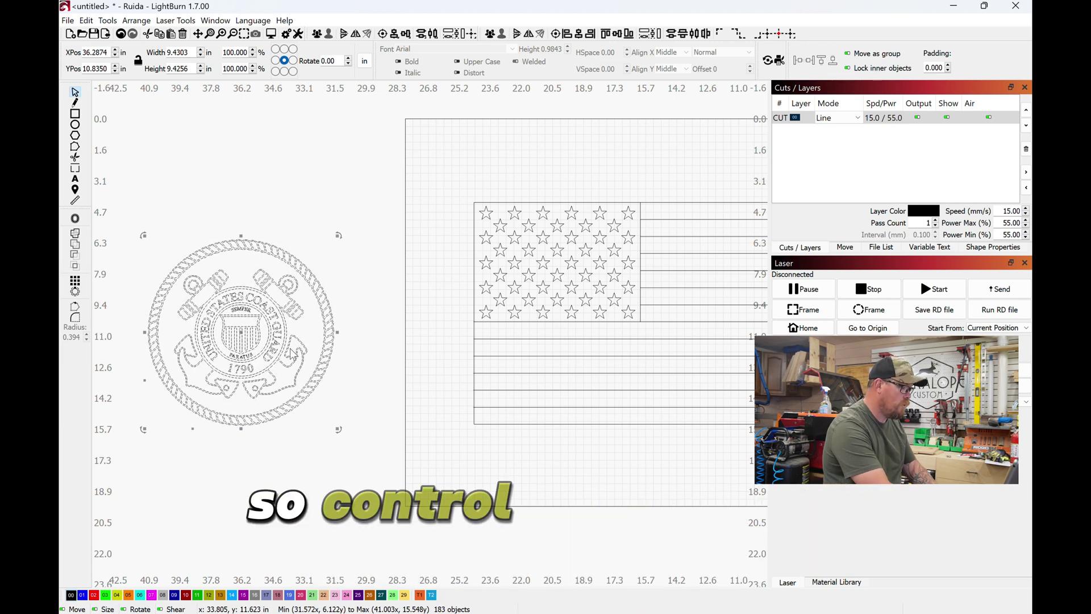
left_click(396, 262)
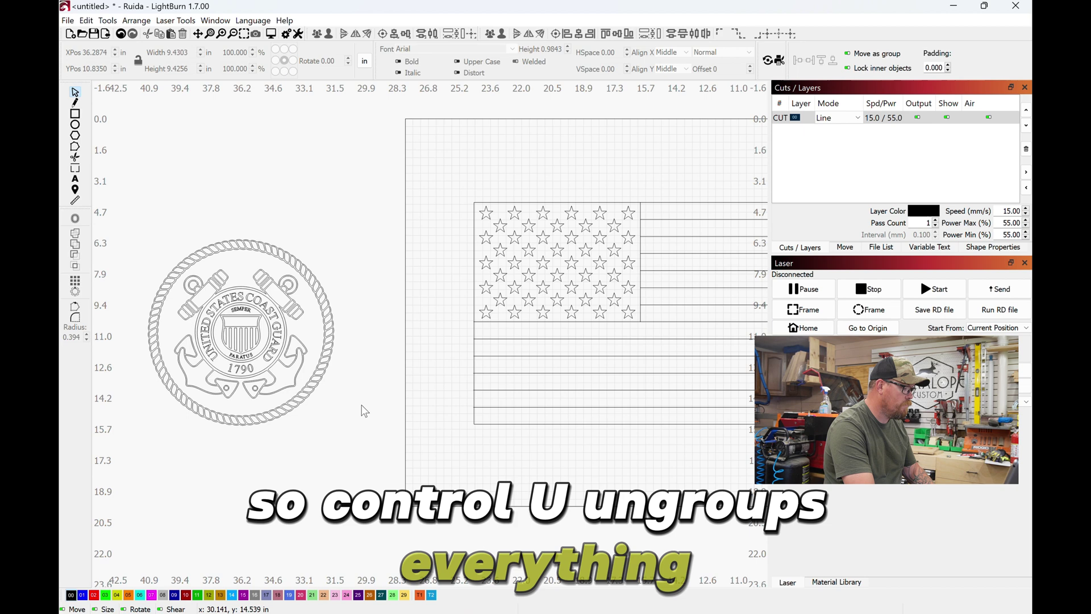
left_click_drag(365, 439, 117, 205)
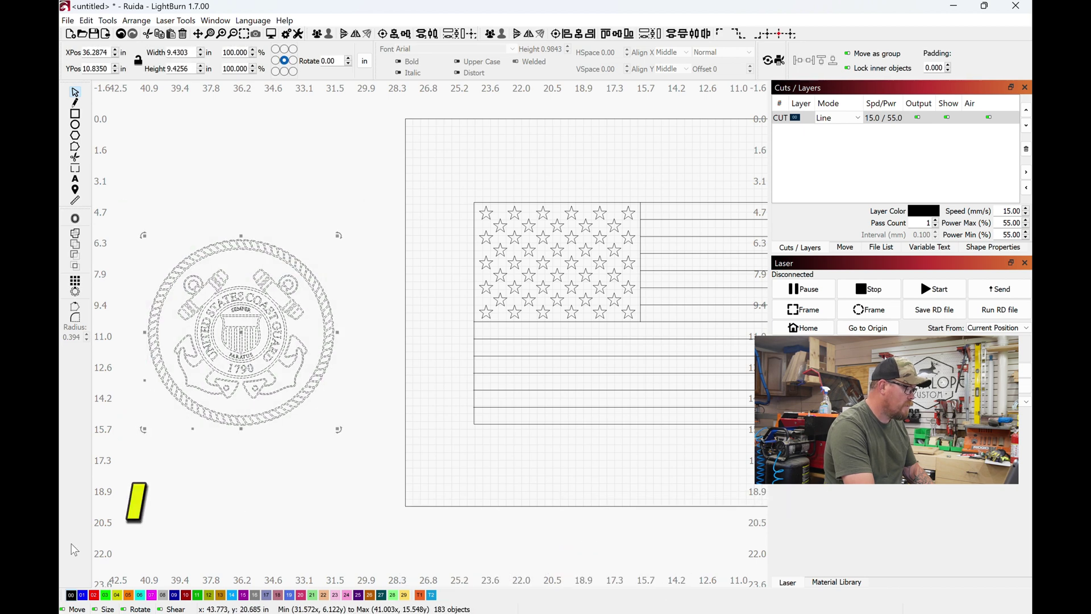
left_click(94, 594)
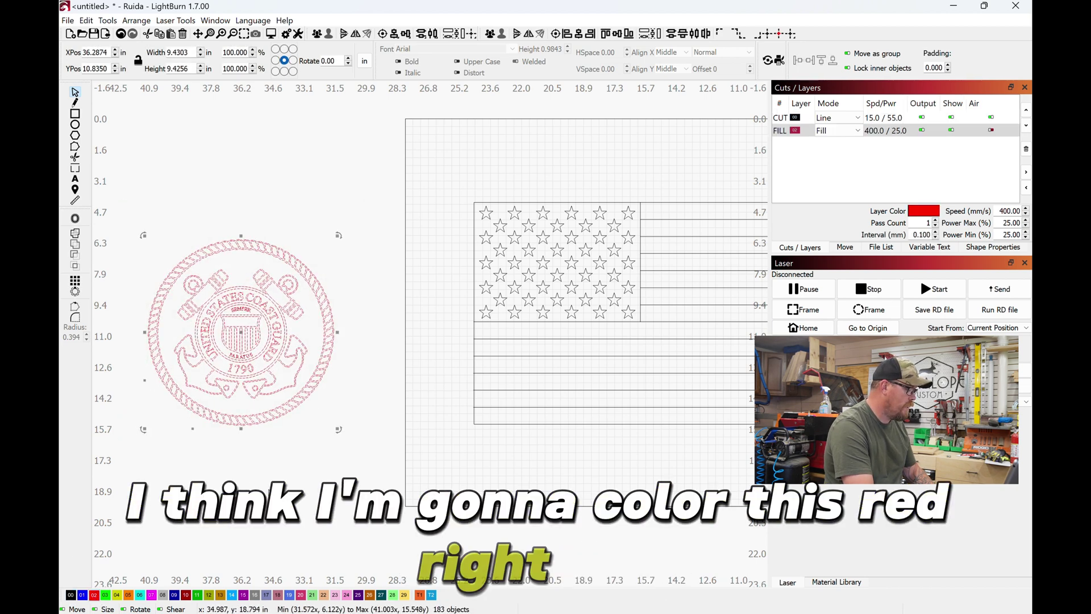
left_click(343, 358)
scroll(335, 362, "up", 5)
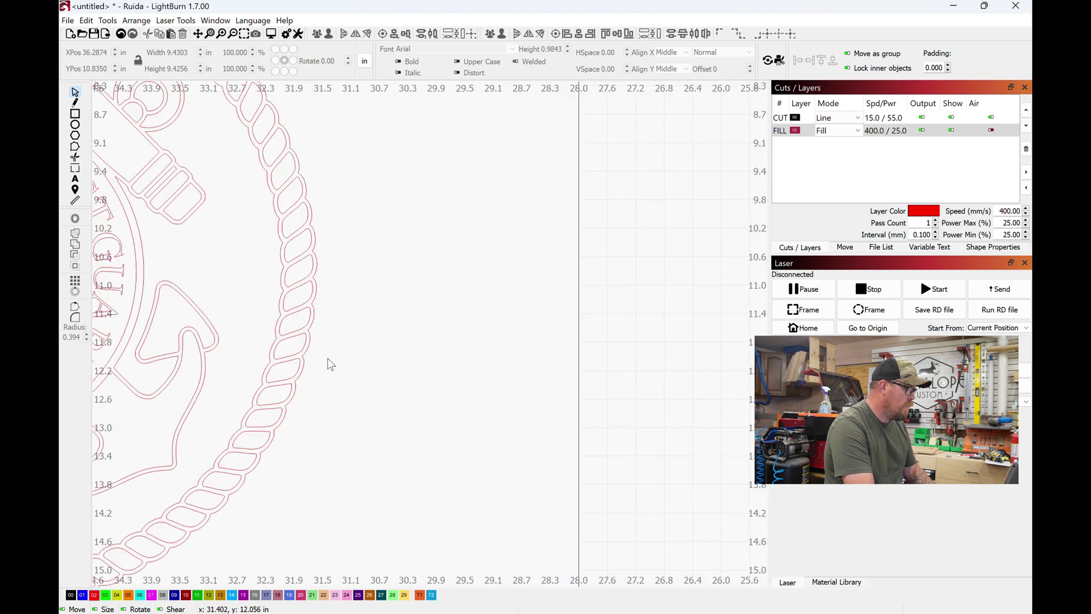
scroll(329, 362, "up", 1)
Step: Add an outward 0.125 in offset outline around the seal's rope border
left_click(317, 256)
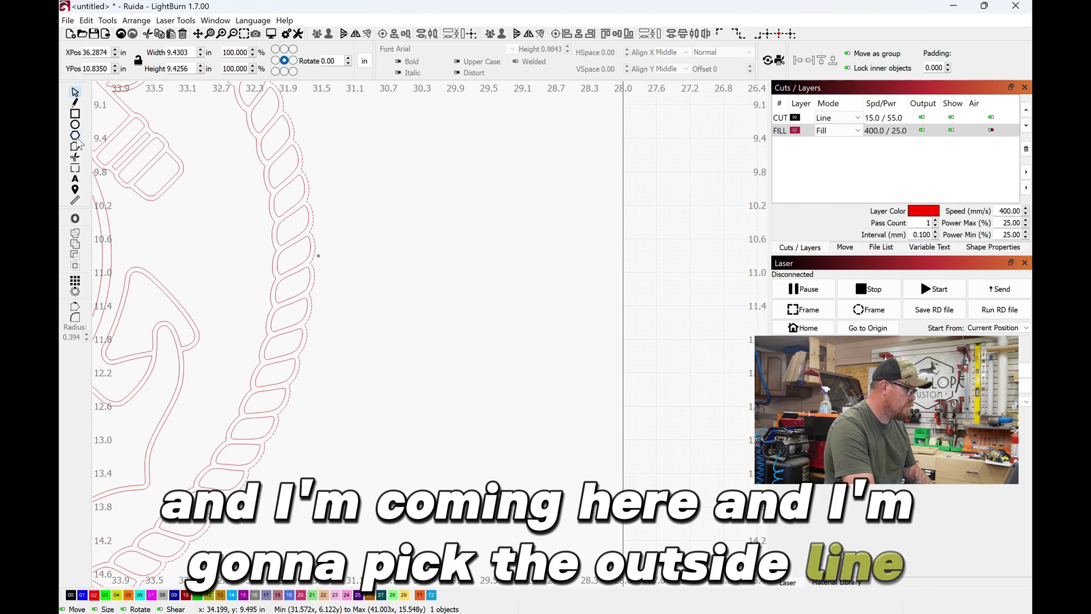
left_click(76, 220)
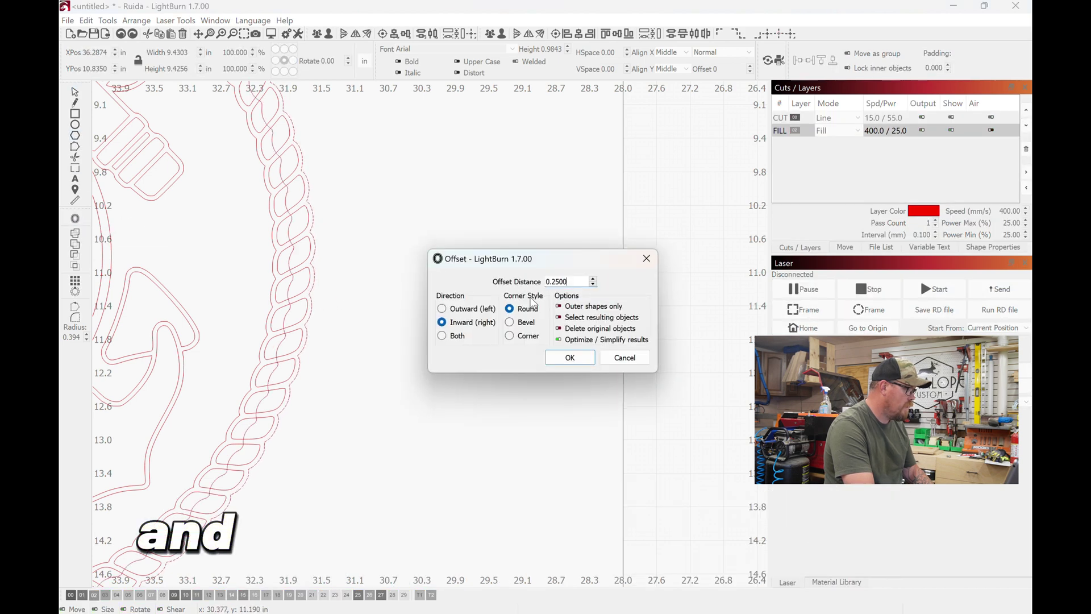
left_click(455, 310)
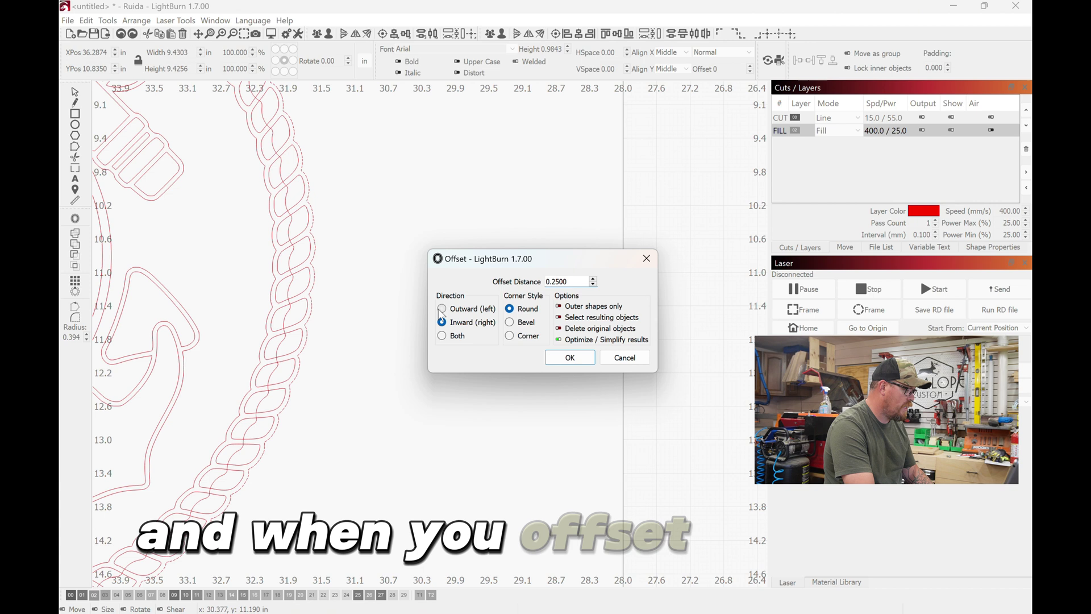
left_click(594, 285)
left_click(593, 285)
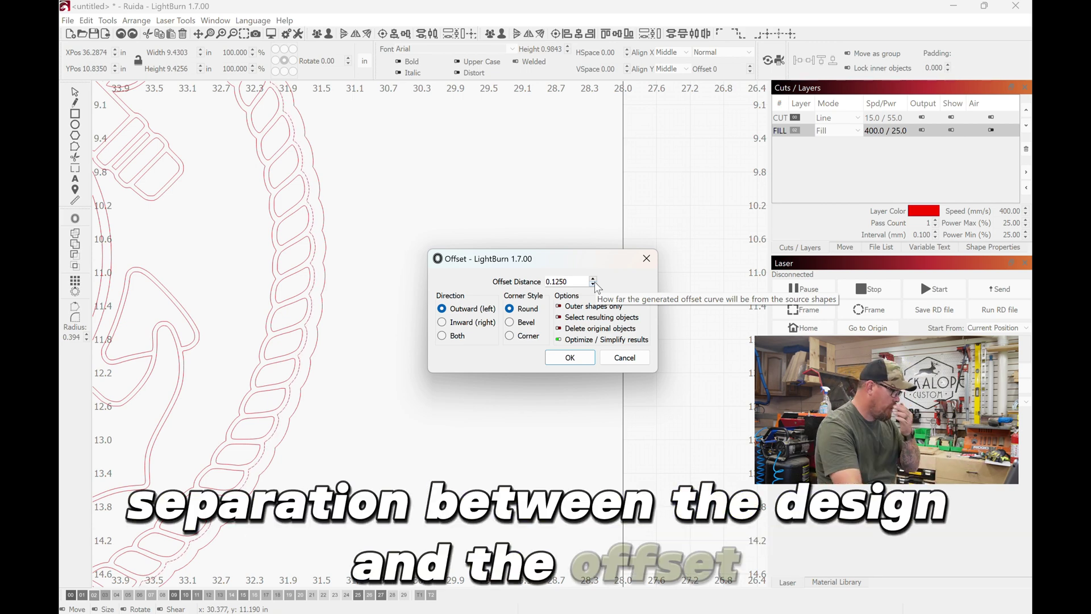
left_click(570, 358)
left_click(353, 341)
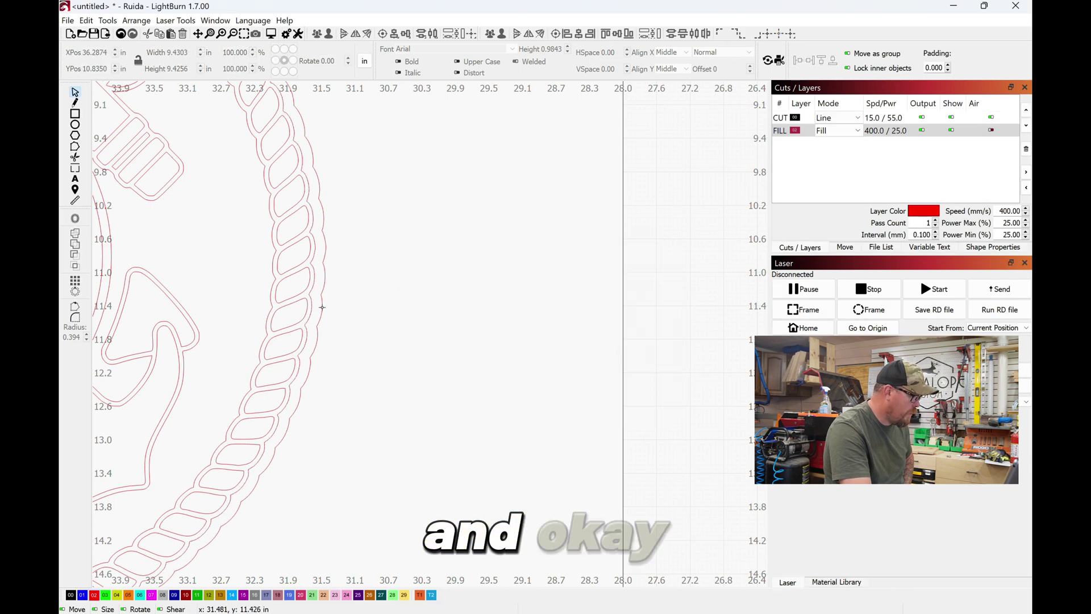
Step: Put the offset ring on the black 00 layer and move the seal with its ring onto the stripes
left_click(145, 537)
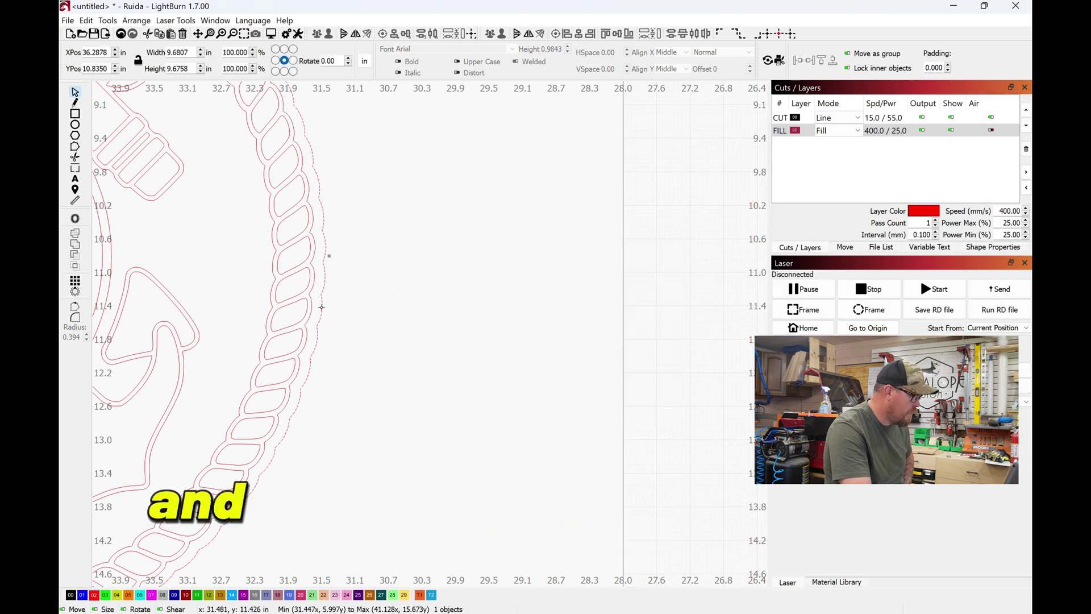
left_click(70, 594)
scroll(301, 460, "down", 6)
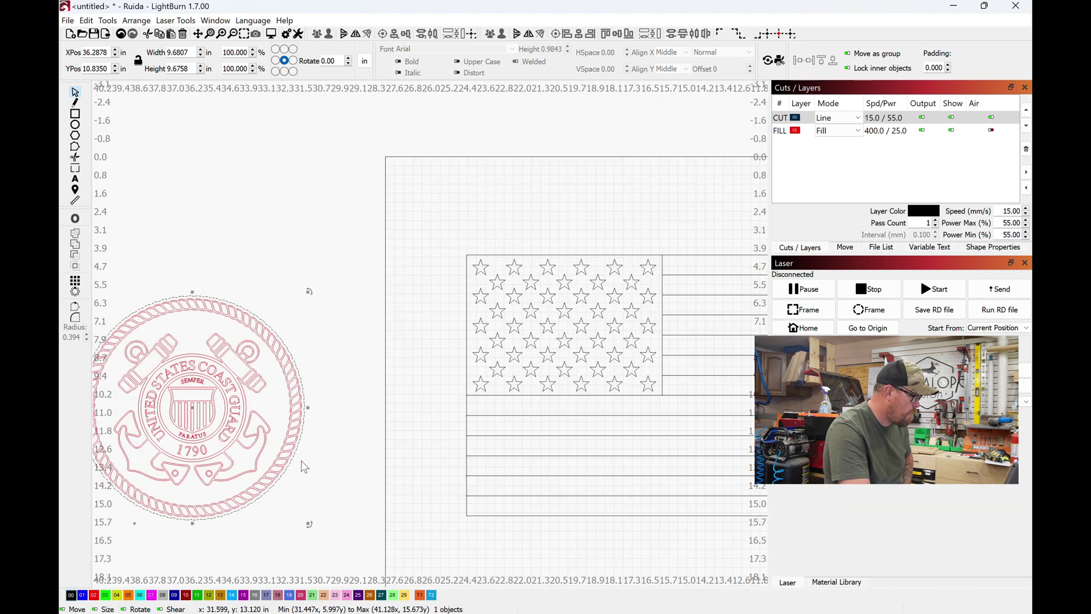
left_click_drag(441, 523, 180, 233)
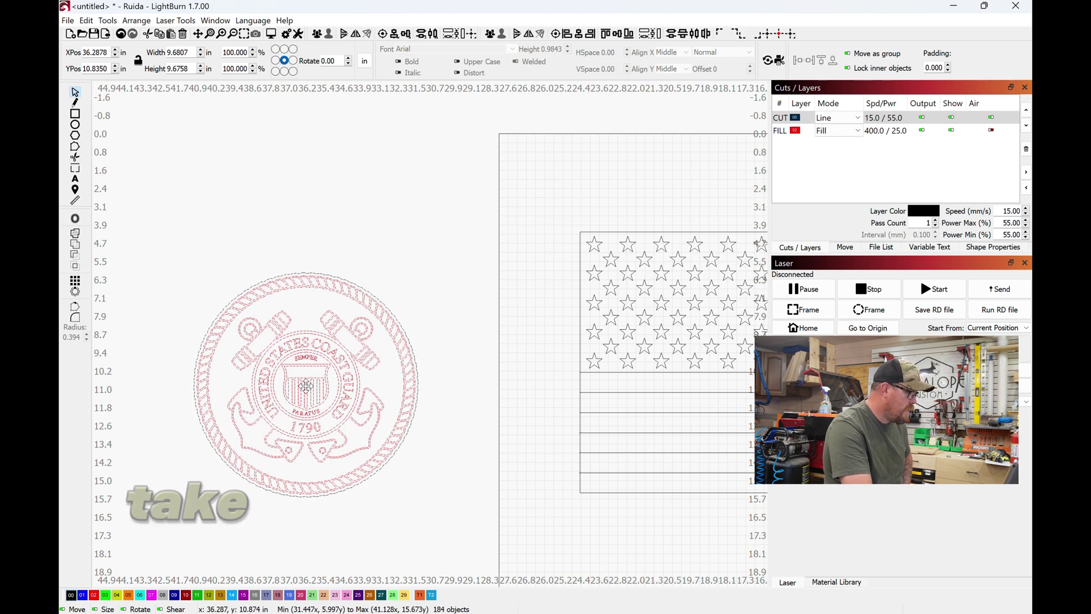
scroll(306, 386, "down", 2)
scroll(306, 386, "down", 2)
left_click_drag(293, 347, 627, 376)
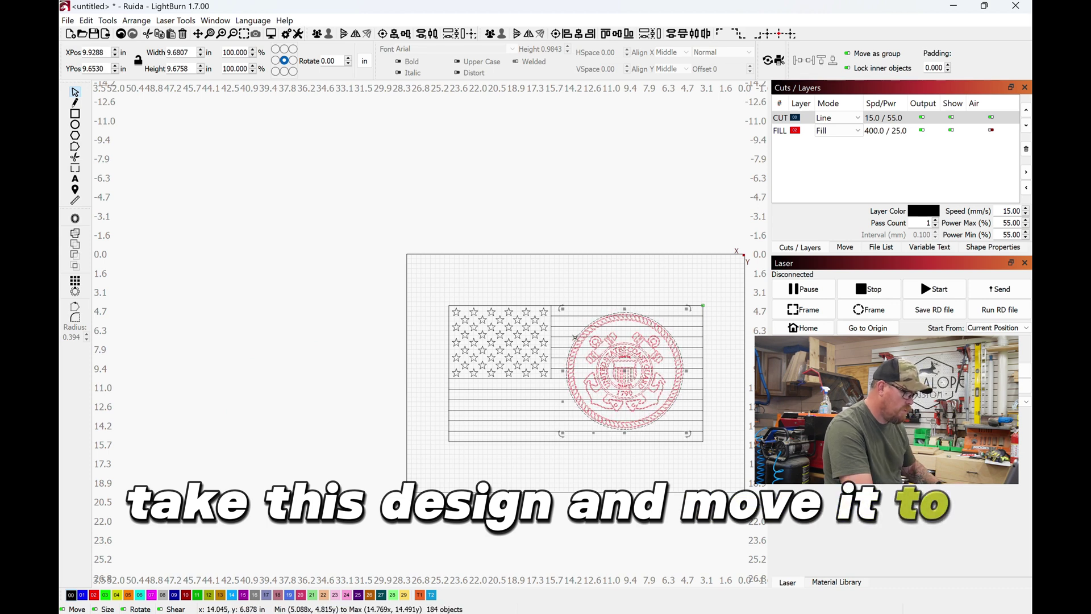
Step: Group the seal pieces into one object
key("ctrl+g")
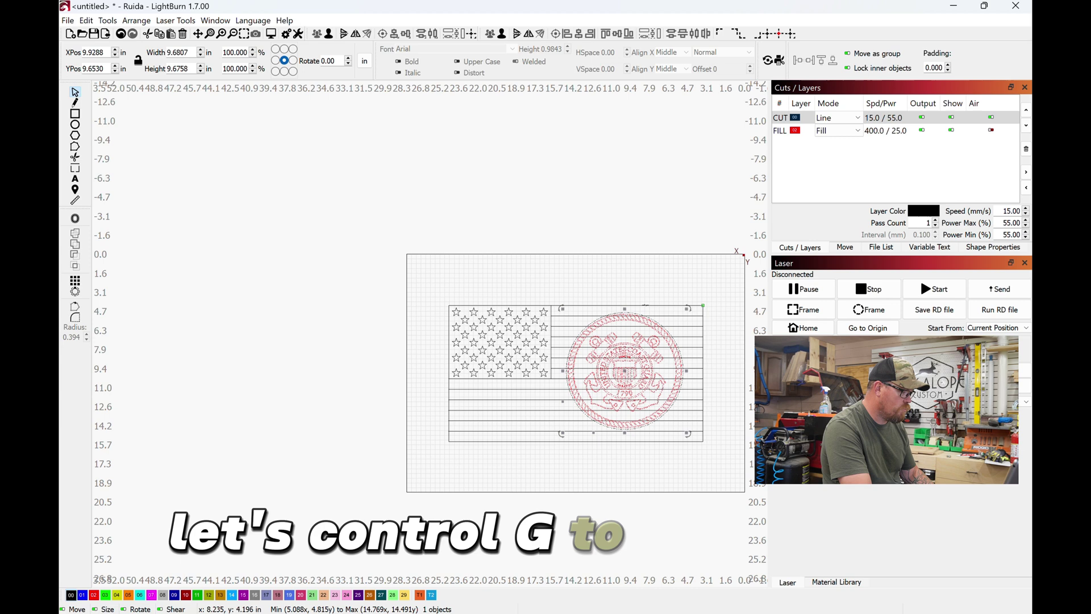
key("ctrl+a")
key("Escape")
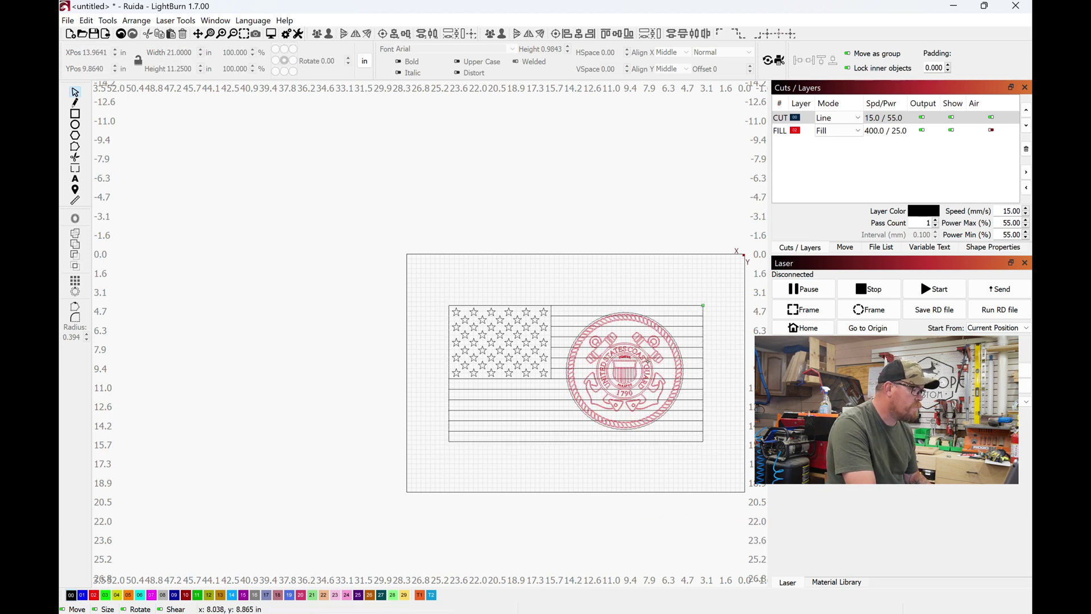
scroll(629, 337, "up", 3)
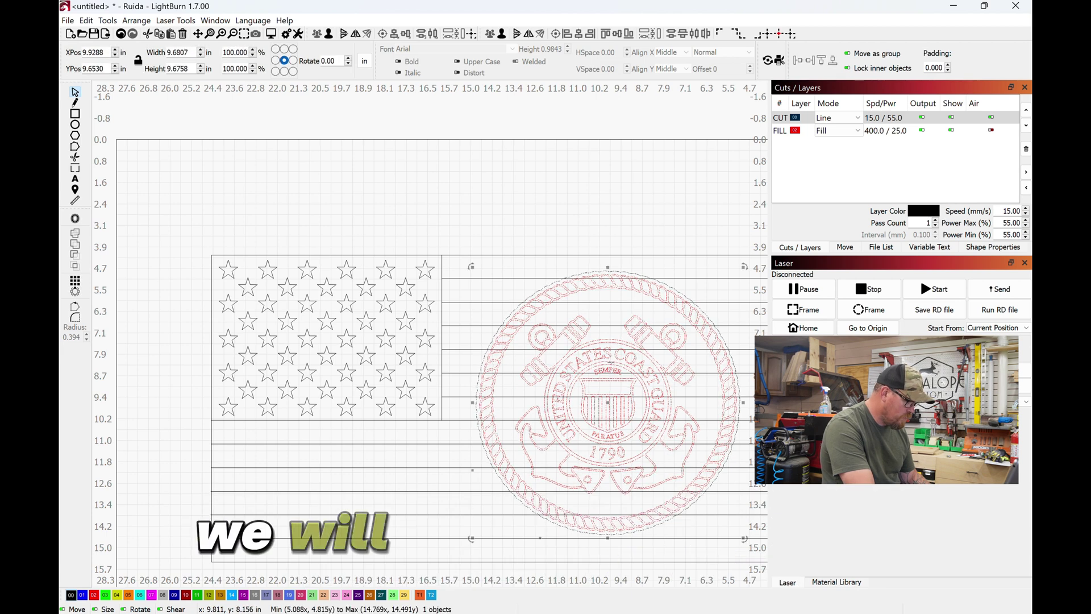
Step: Nudge the seal down and shift it to sit centered over the stripes
left_click(612, 362)
scroll(614, 358, "down", 1)
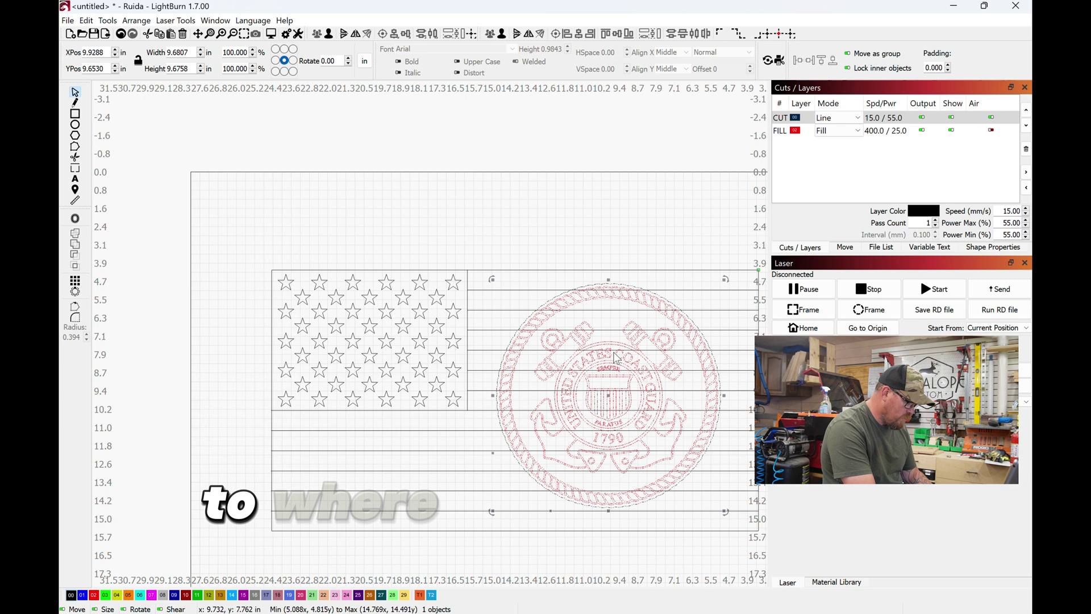
key("Down")
left_click_drag(613, 352, 618, 356)
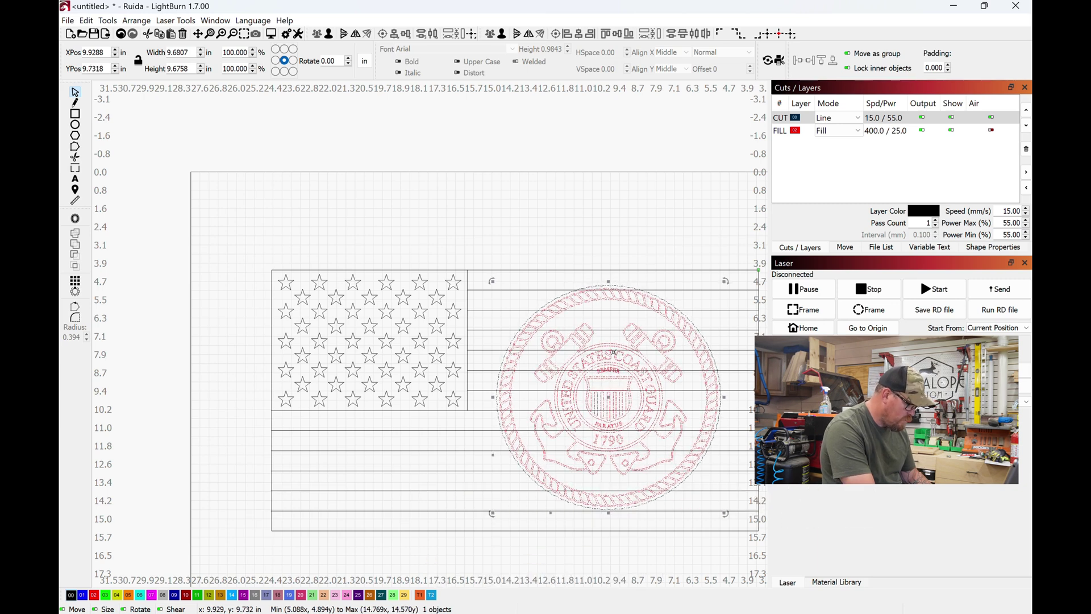
scroll(662, 346, "down", 2)
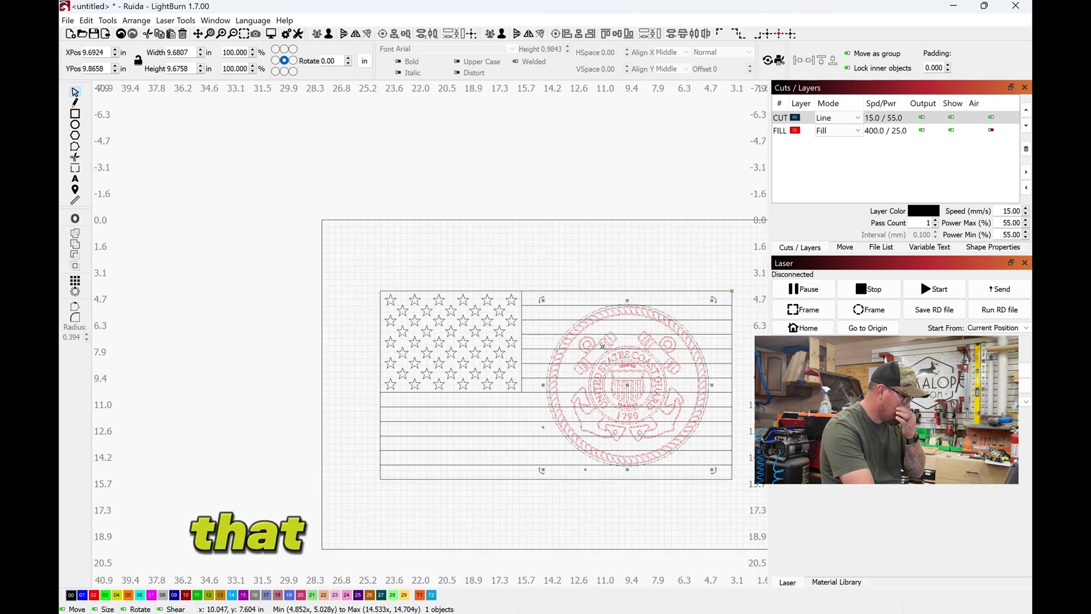
Step: Ungroup the emblem and regroup only its red pieces, separate from the black offset circle
left_click(951, 131)
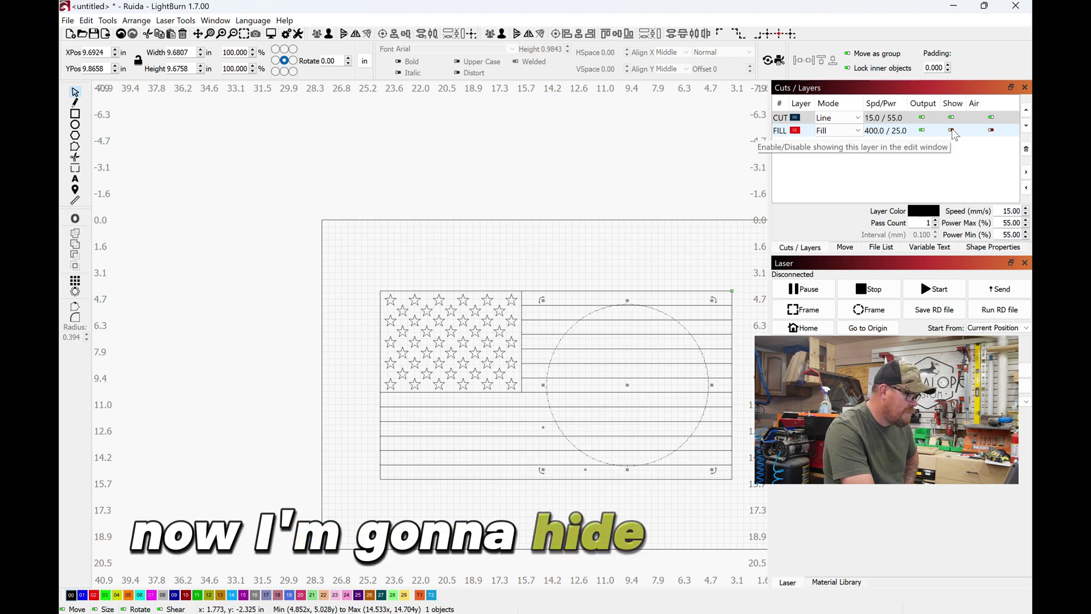
left_click(76, 158)
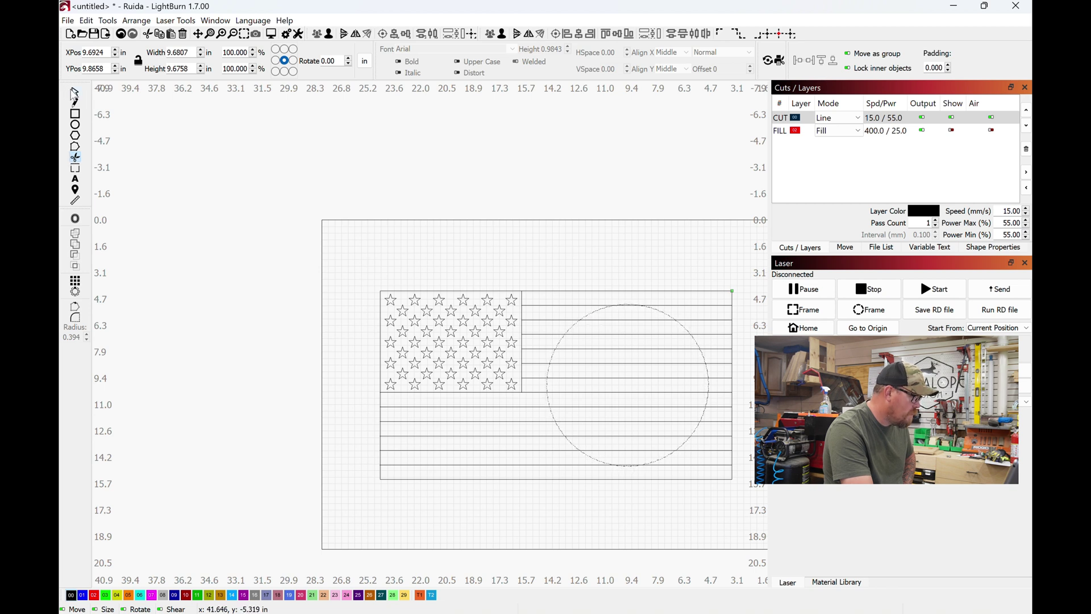
left_click(951, 130)
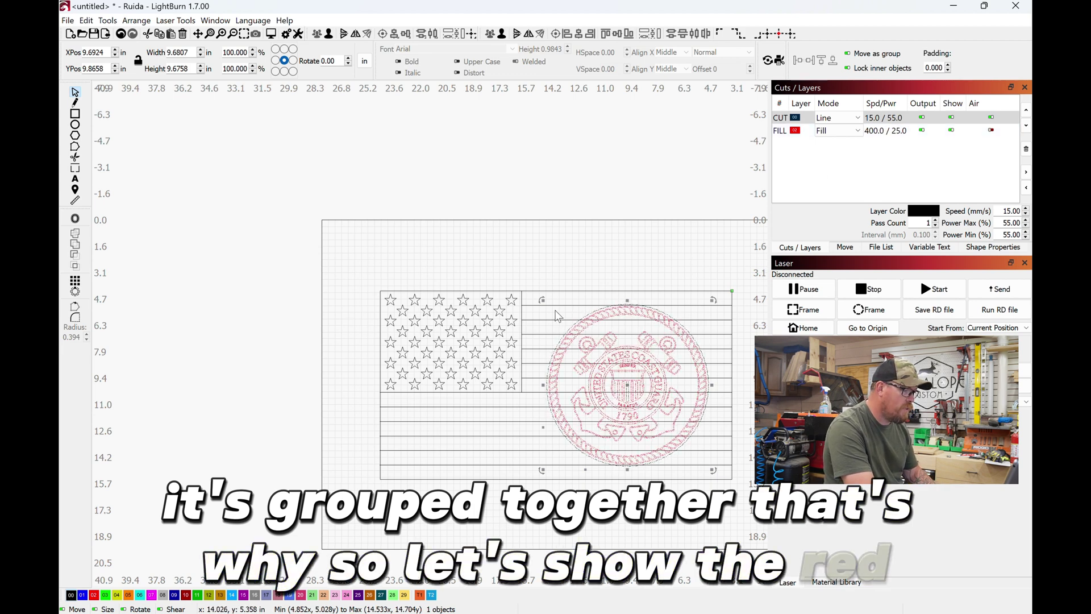
key("ctrl+u")
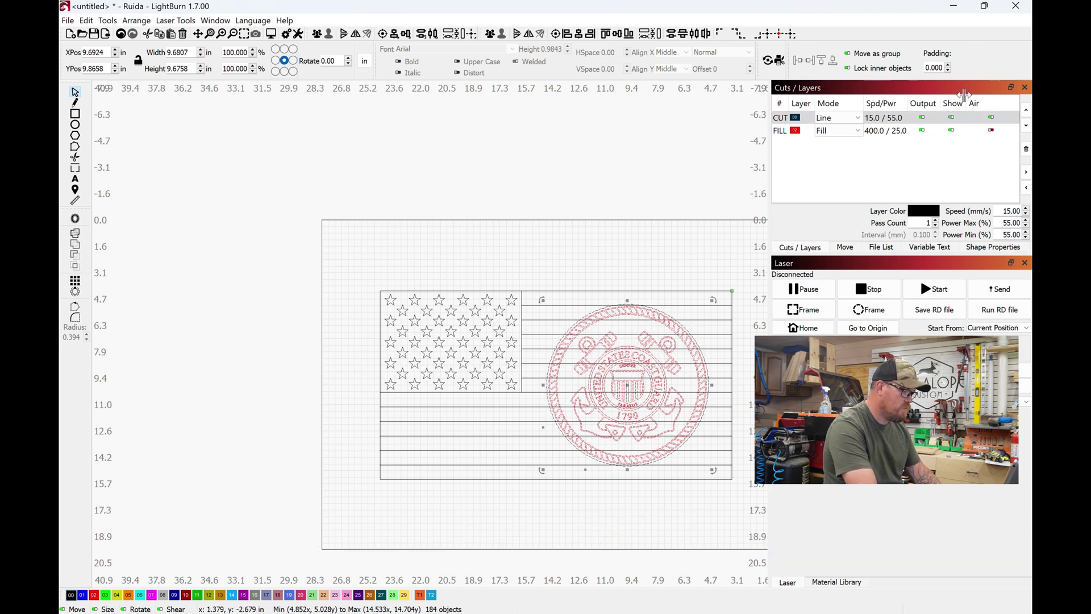
left_click(952, 115)
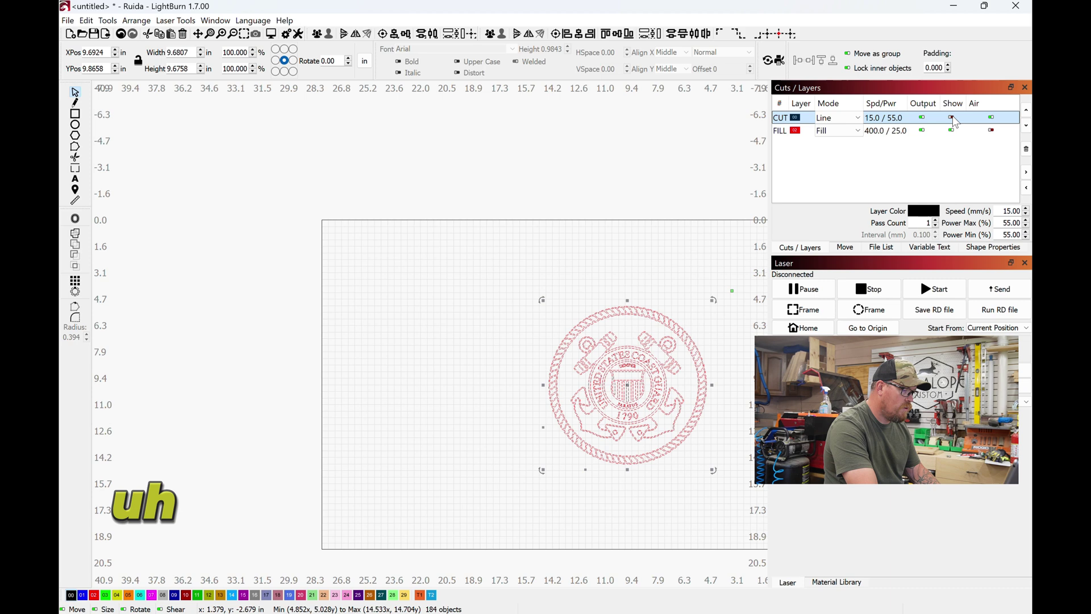
left_click_drag(730, 477, 506, 277)
key("ctrl+g")
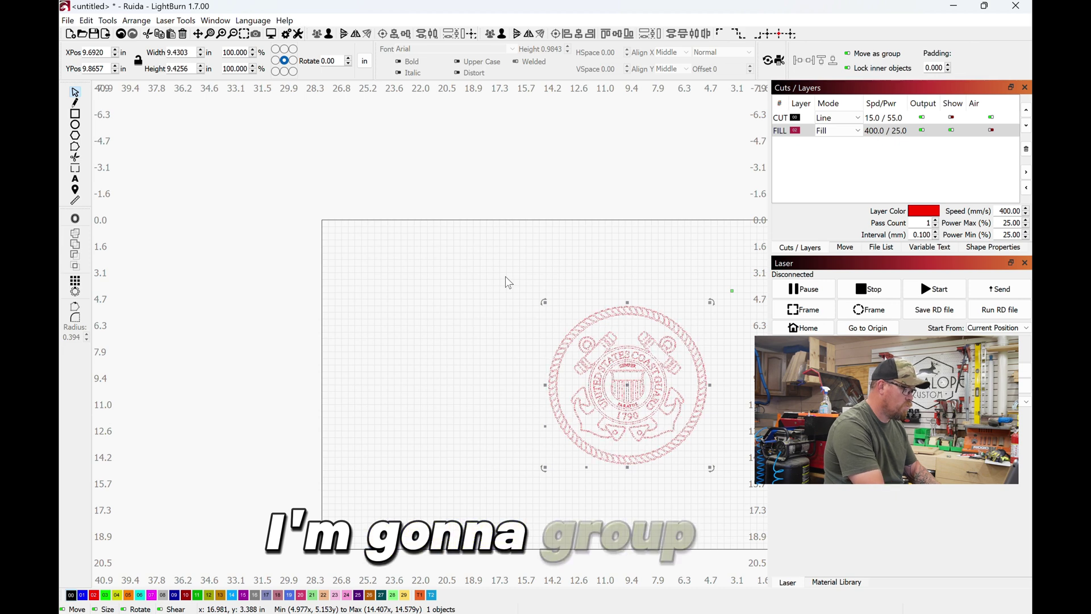
Step: Show the CUT layer again and hide the red FILL layer
left_click(954, 120)
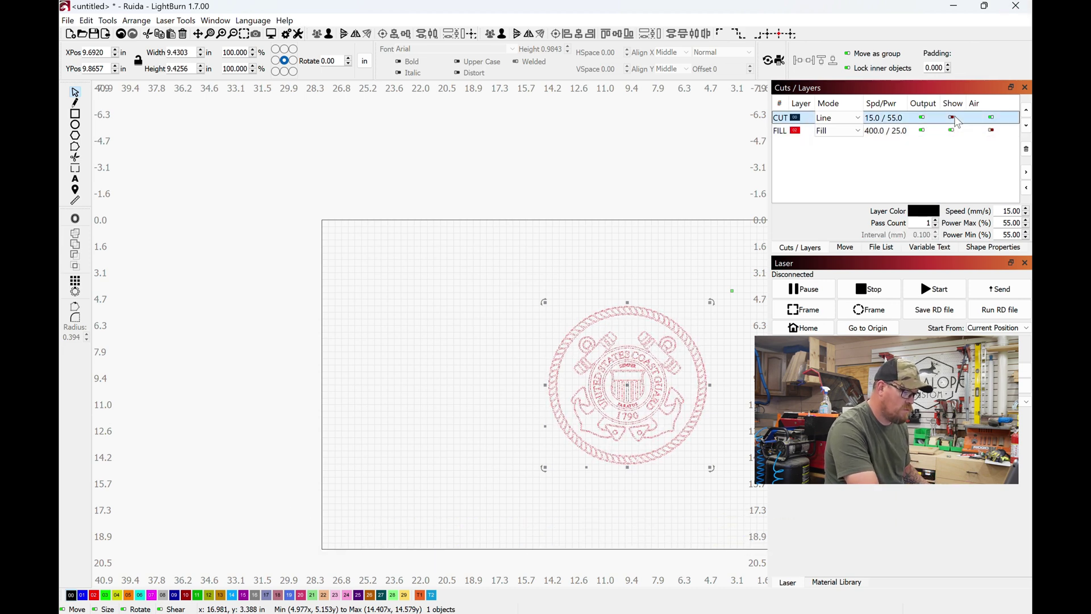
left_click(956, 119)
left_click(952, 131)
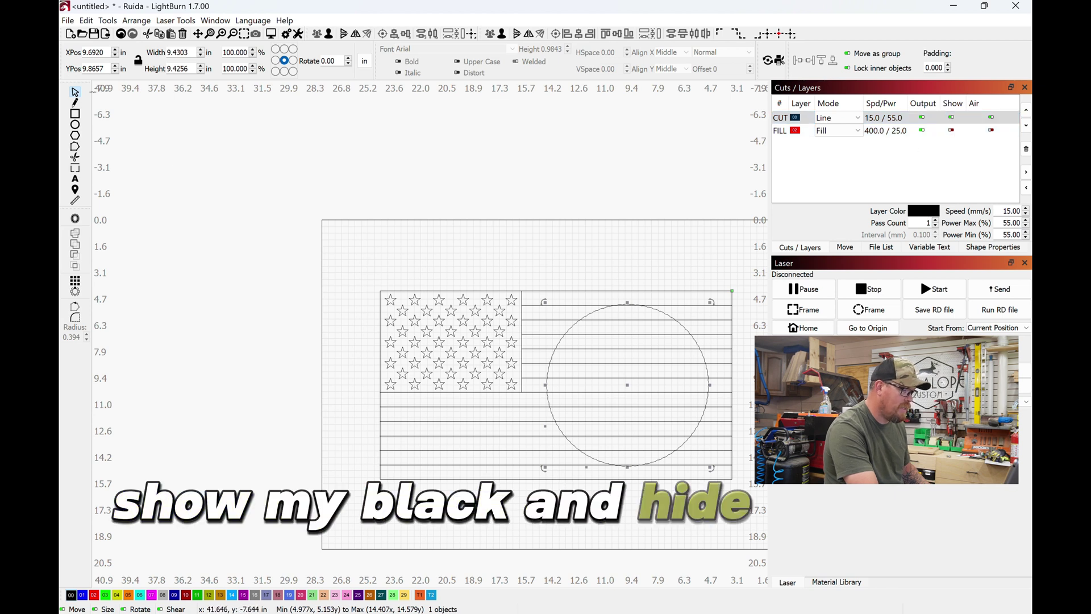
Step: Trim the six stripe segments running inside the black circle
left_click(76, 158)
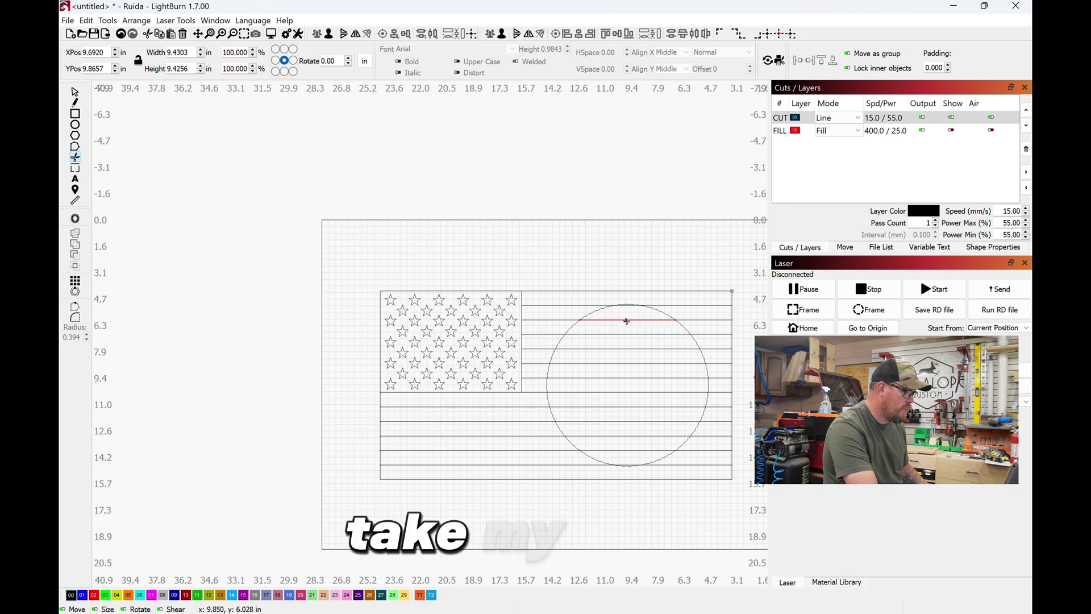
left_click(627, 321)
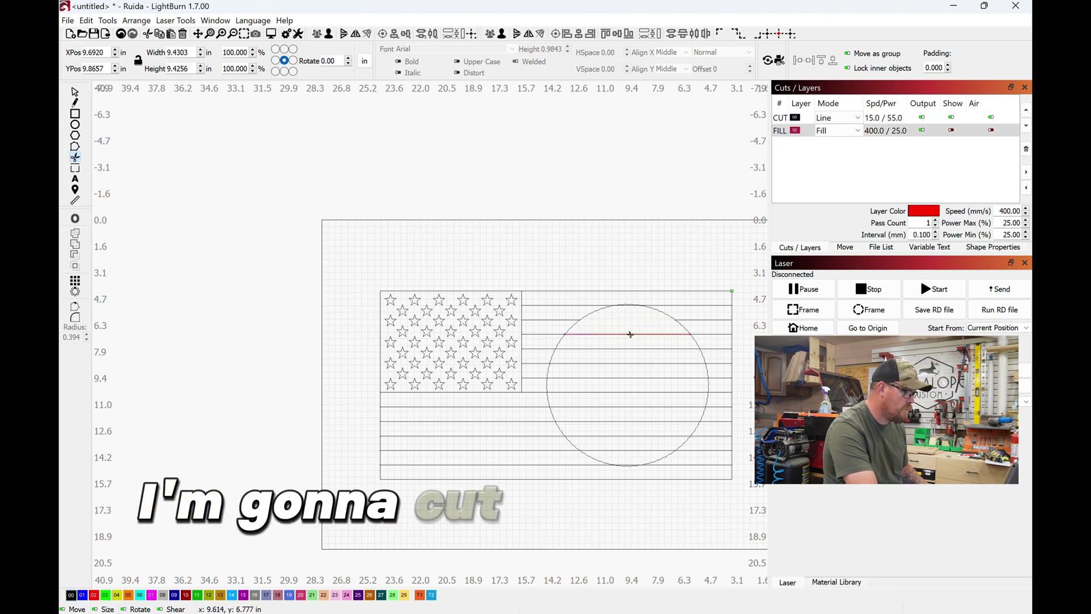
left_click(629, 363)
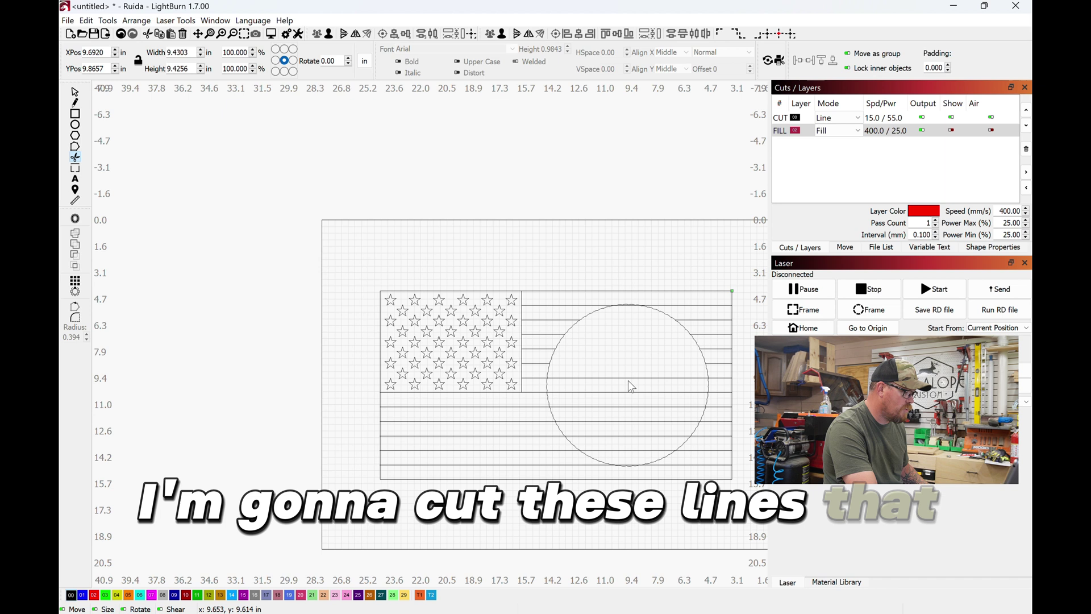
left_click(629, 379)
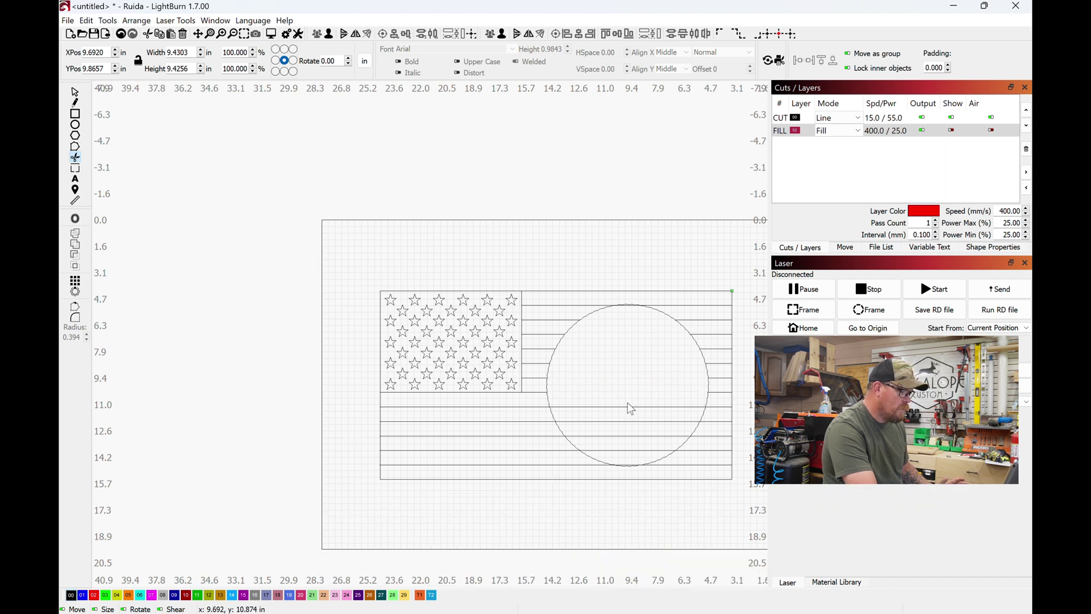
left_click(629, 422)
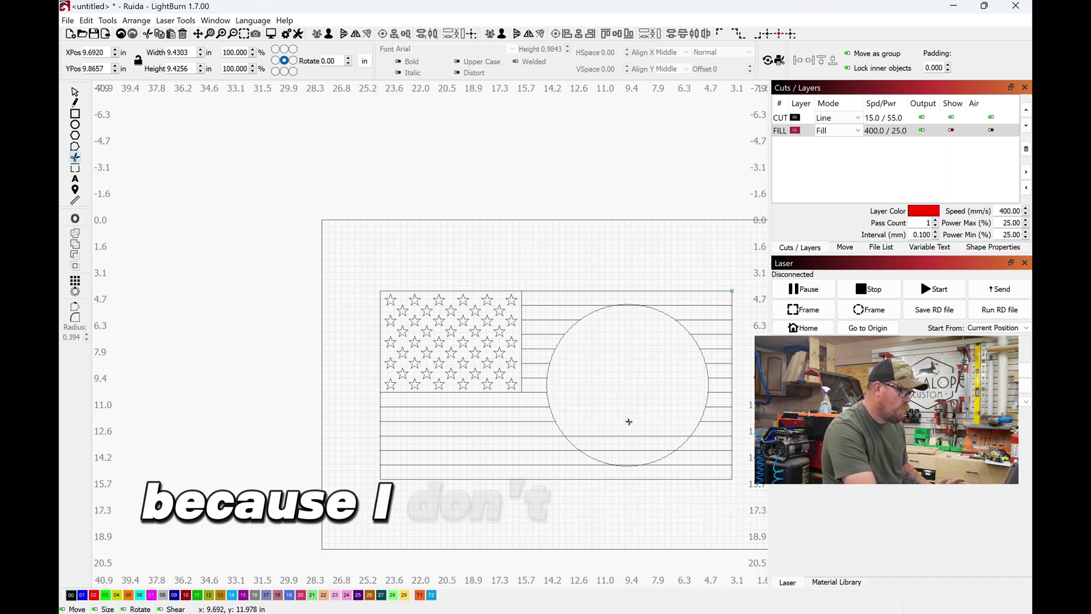
left_click(629, 436)
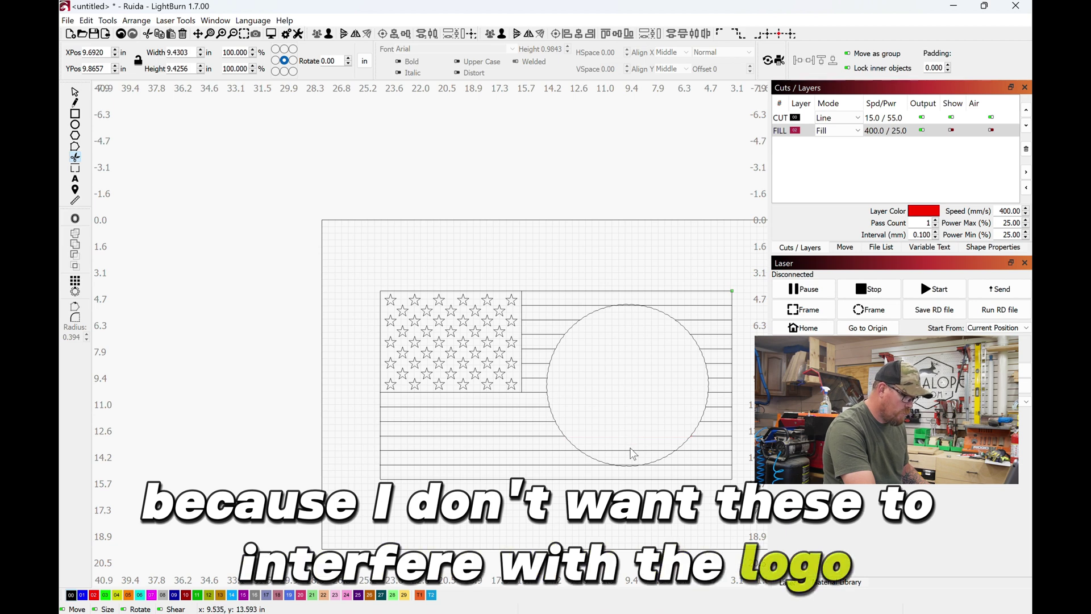
left_click(629, 450)
Step: Show the red emblem's FILL layer again
scroll(630, 457, "up", 5)
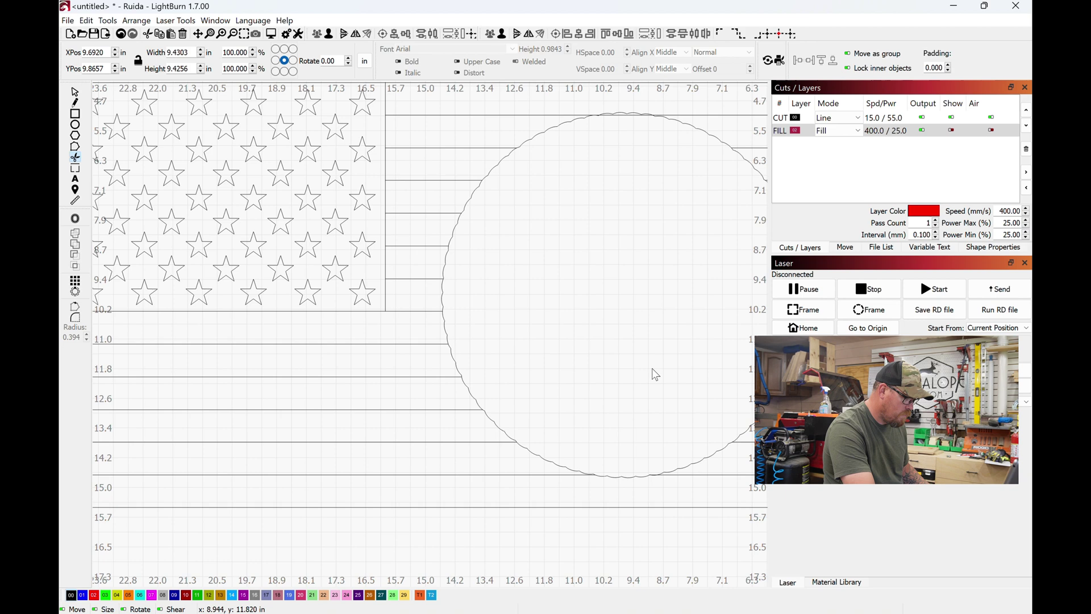
scroll(664, 134, "up", 2)
scroll(595, 317, "up", 3)
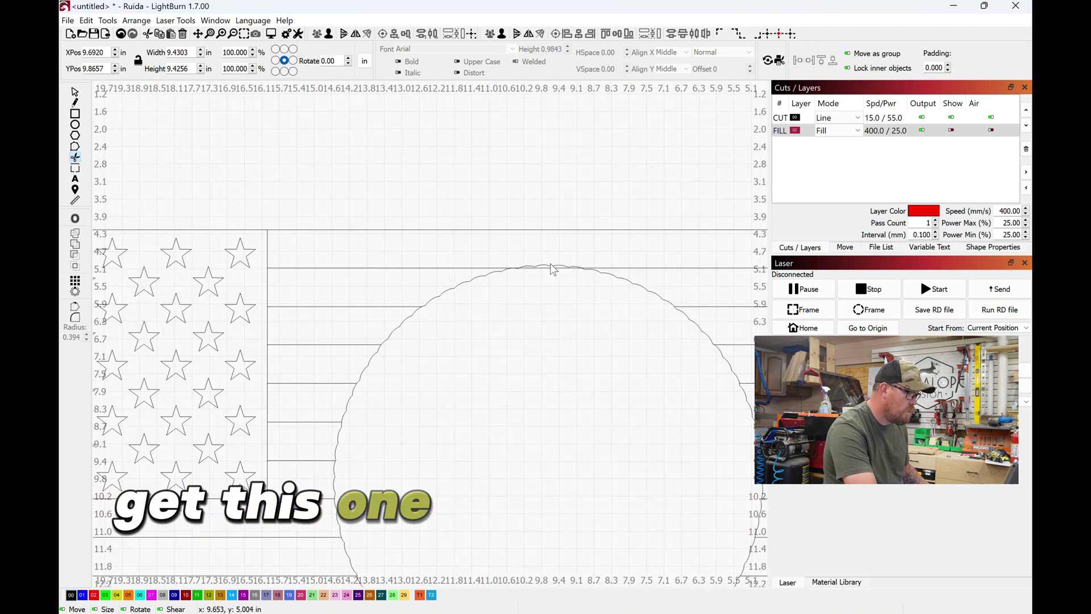
scroll(550, 321, "down", 3)
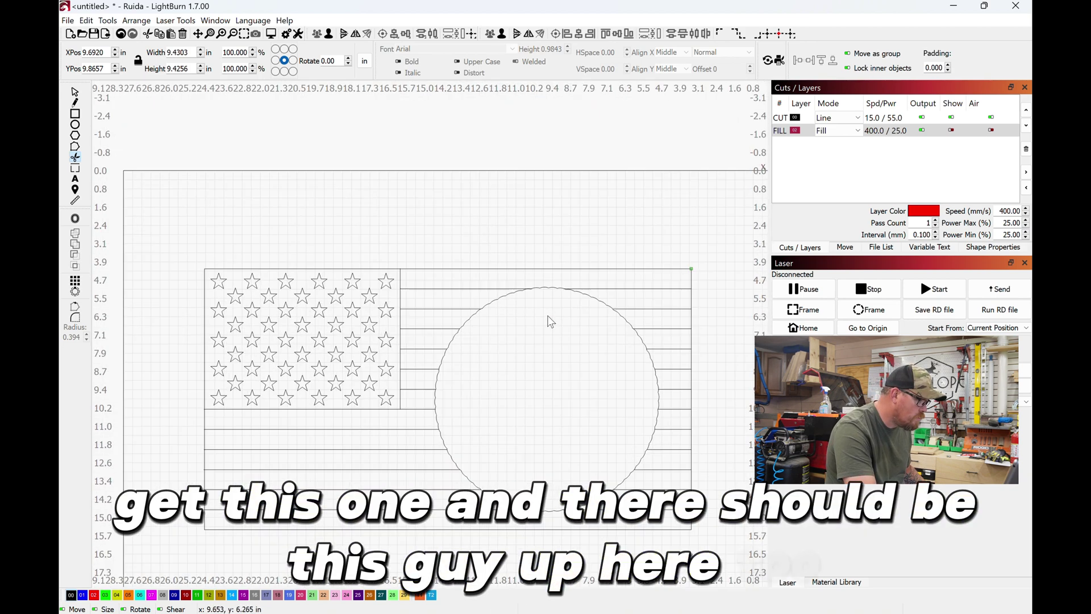
left_click(952, 131)
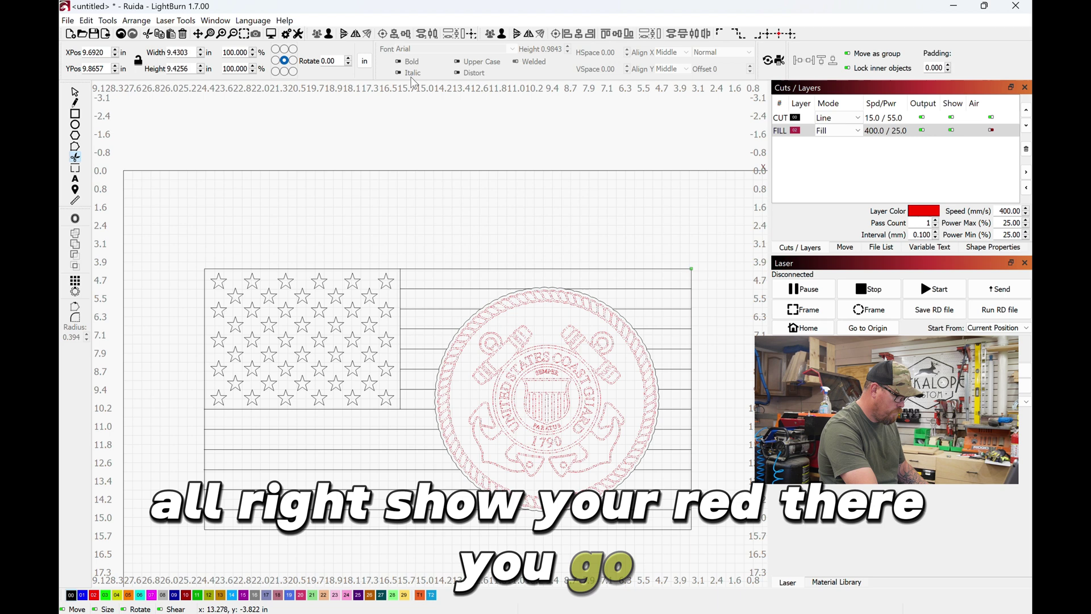
left_click(271, 34)
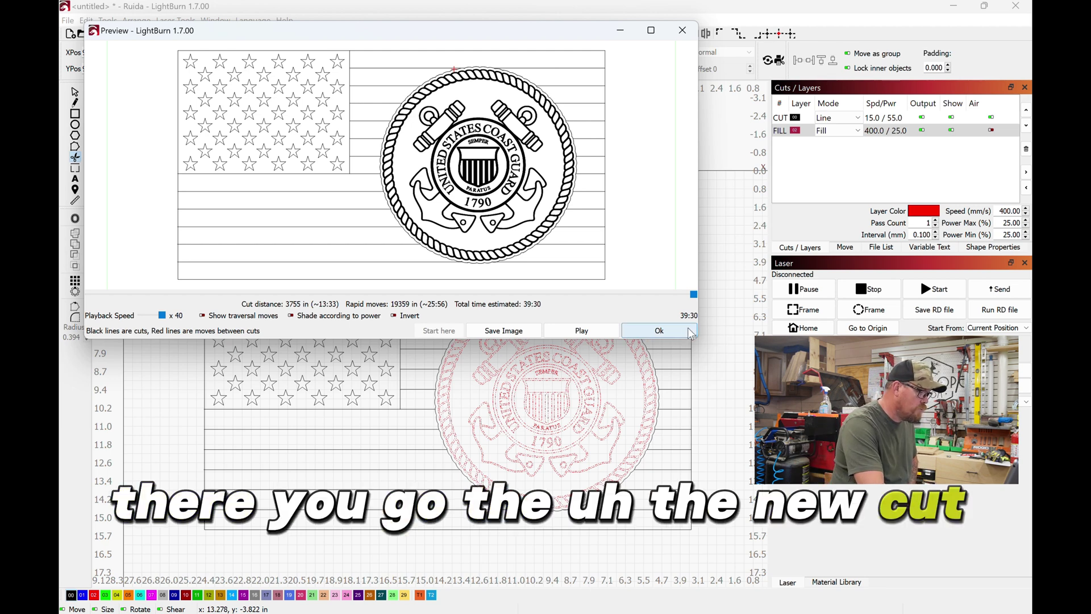
left_click(682, 29)
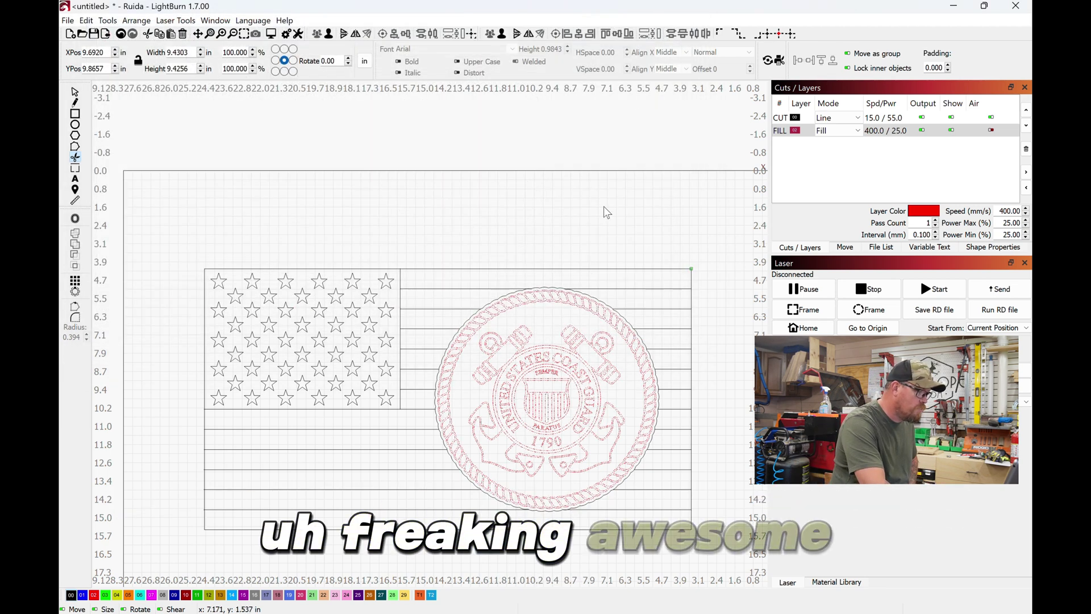